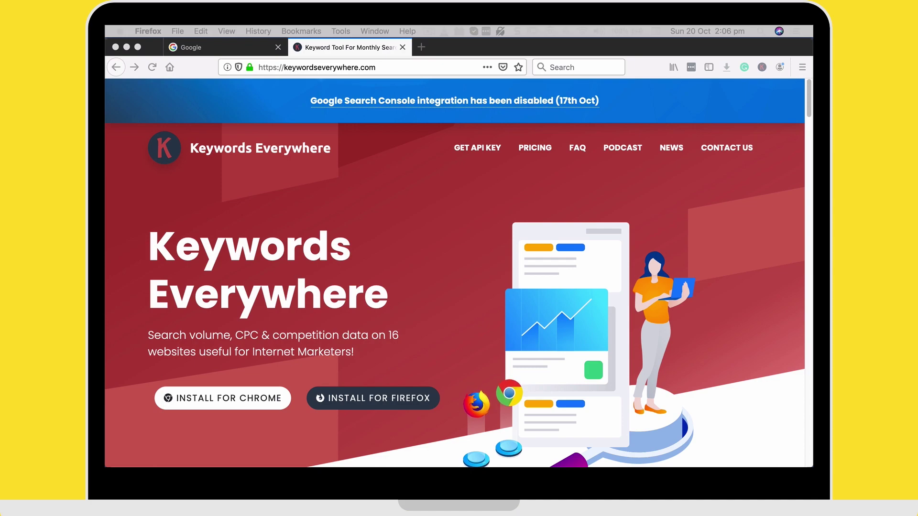
# Open the pricing page of Keywords Everywhere and review its credit packages.
pyautogui.click(545, 199)
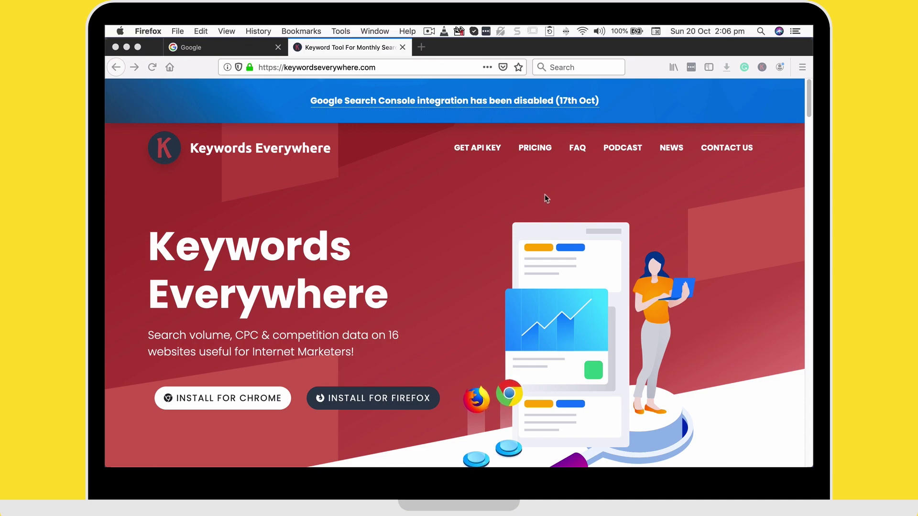
pyautogui.click(540, 152)
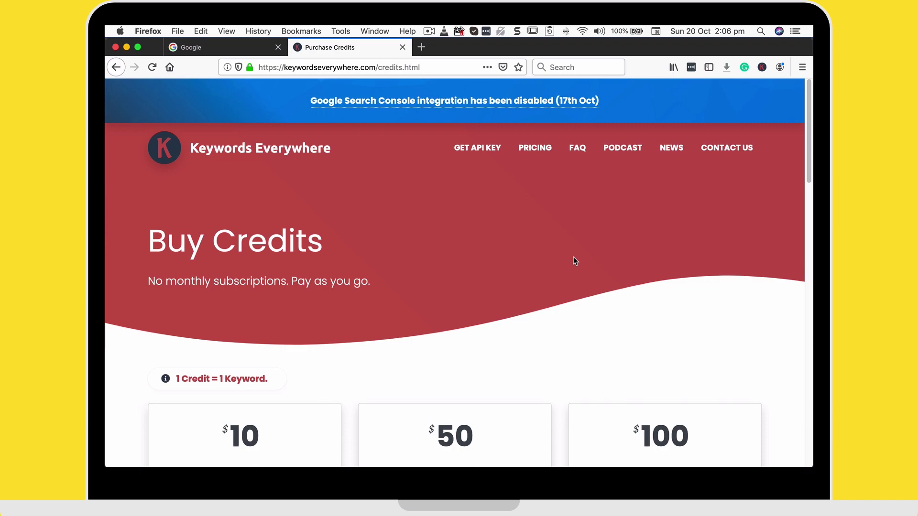
pyautogui.scroll(-2, 574, 258)
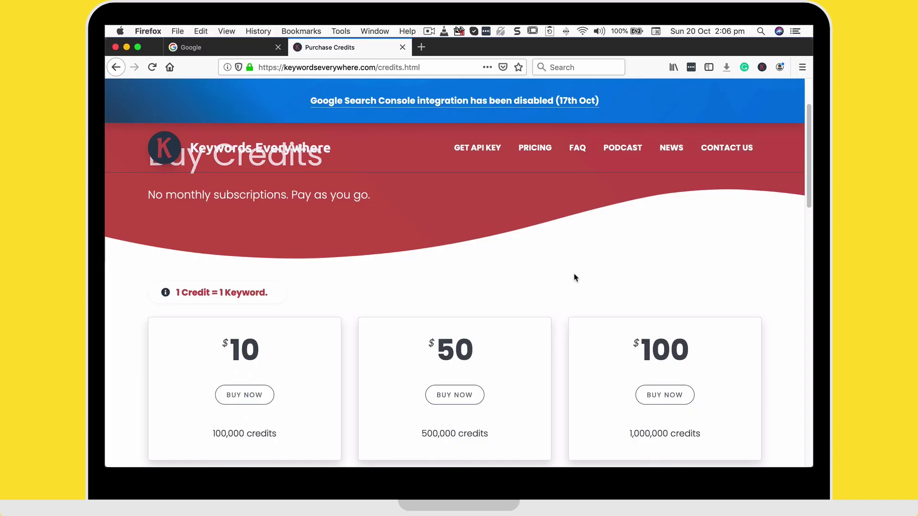
pyautogui.scroll(2, 574, 275)
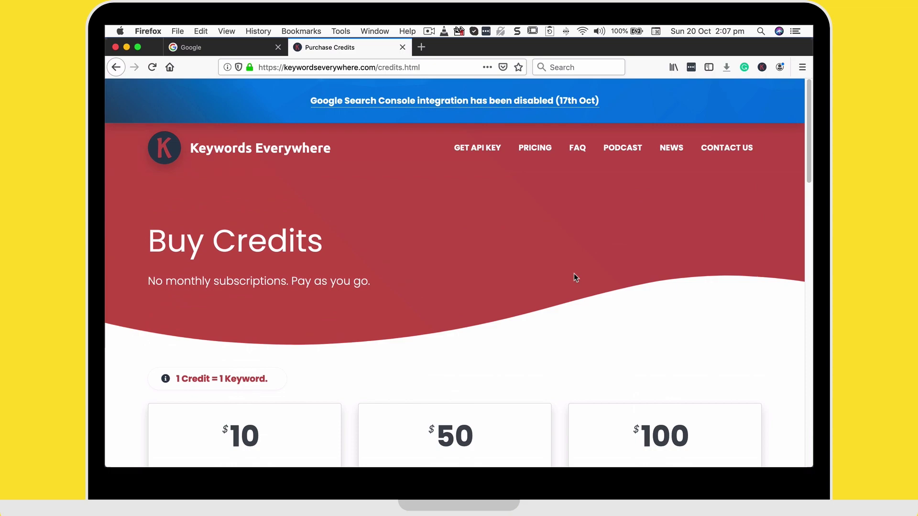
pyautogui.scroll(-3, 576, 277)
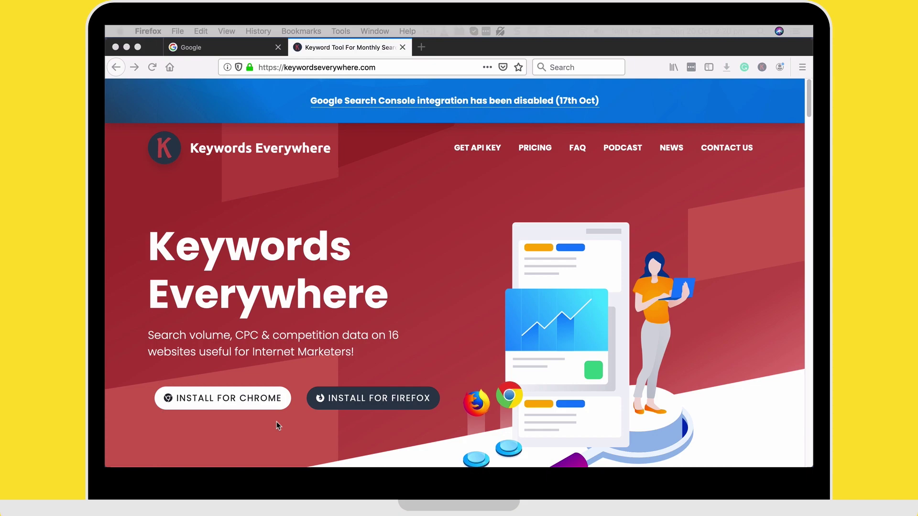
pyautogui.scroll(-2, 276, 423)
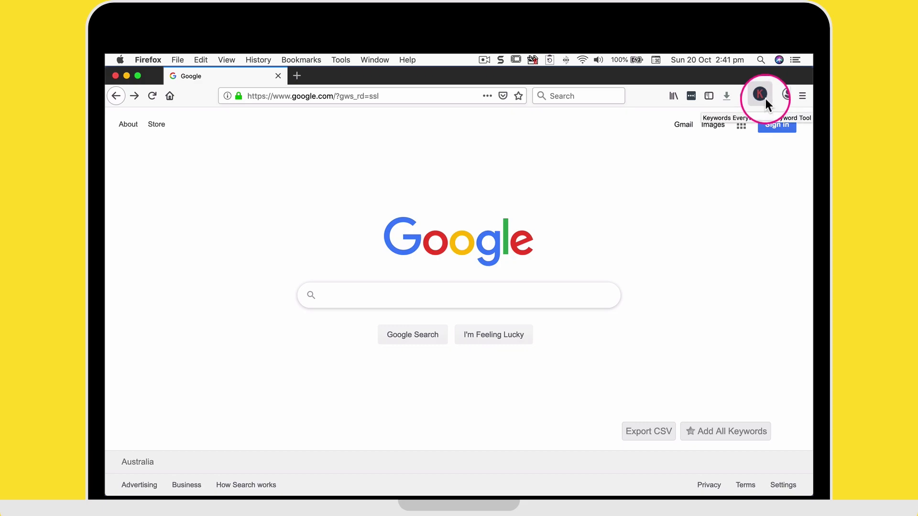
# Switch the Keywords Everywhere extension off and back on, and close its options.
pyautogui.click(764, 98)
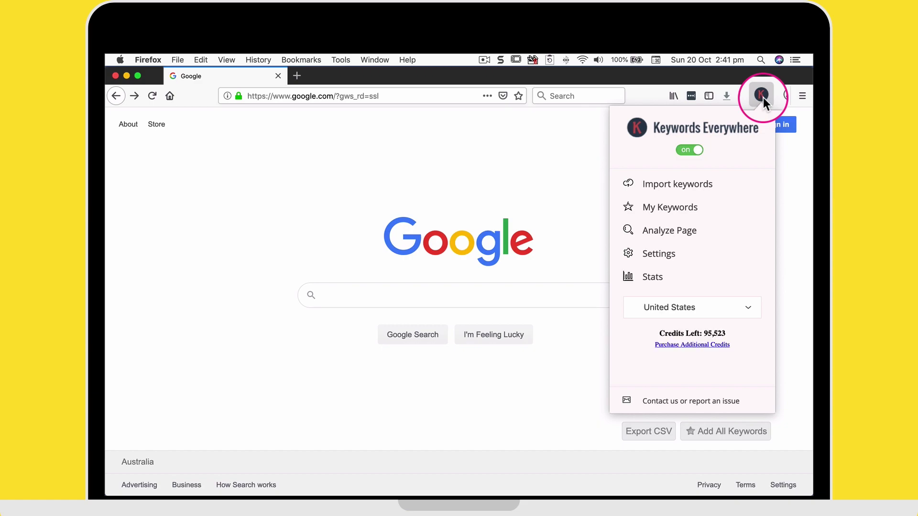
pyautogui.click(687, 151)
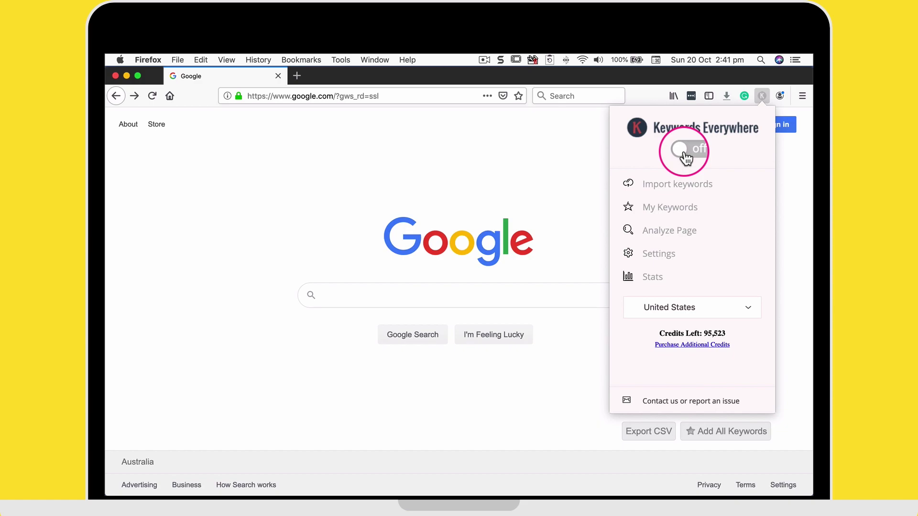
pyautogui.click(686, 151)
pyautogui.click(197, 343)
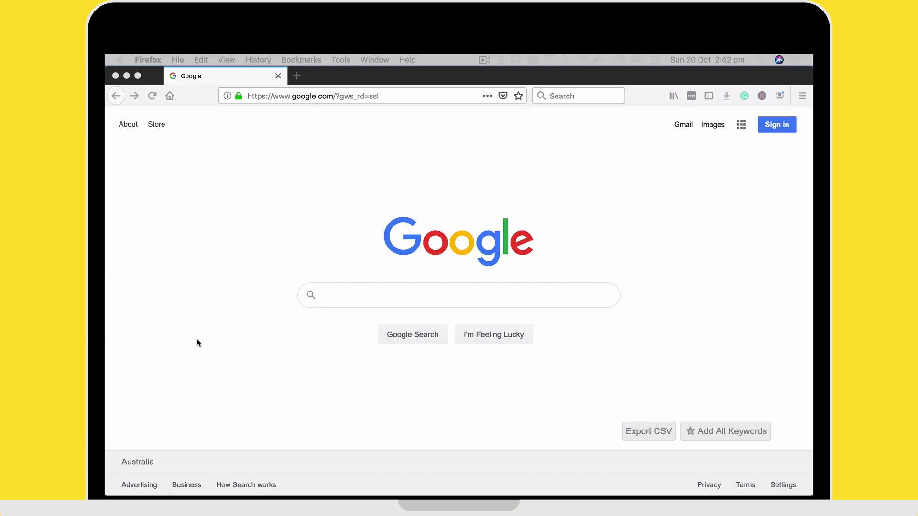
# Search Google for "facebook page".
pyautogui.click(332, 298)
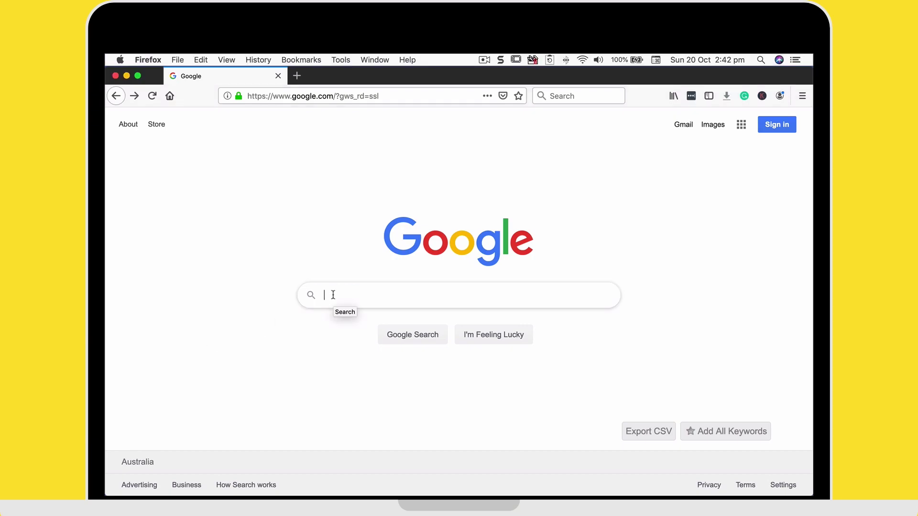
pyautogui.write('facebii')
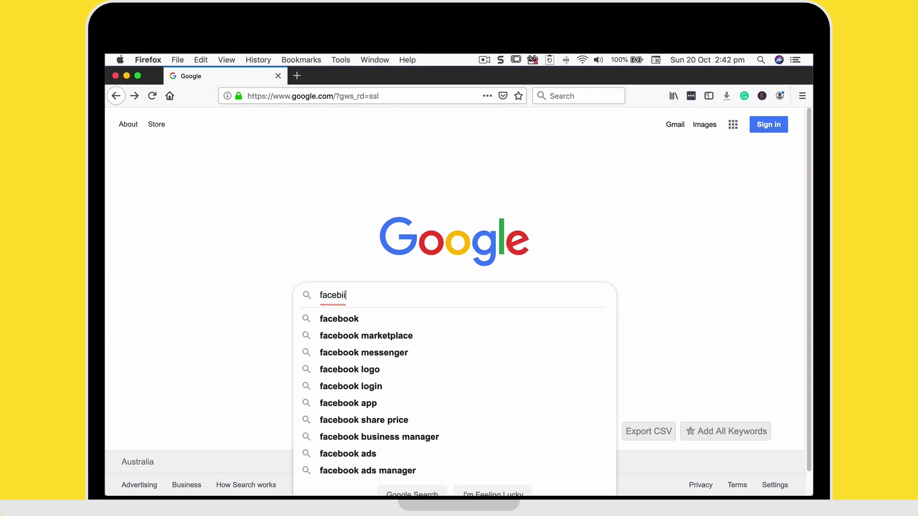
pyautogui.press('BackSpace')
pyautogui.press('BackSpace')
pyautogui.write('ook page')
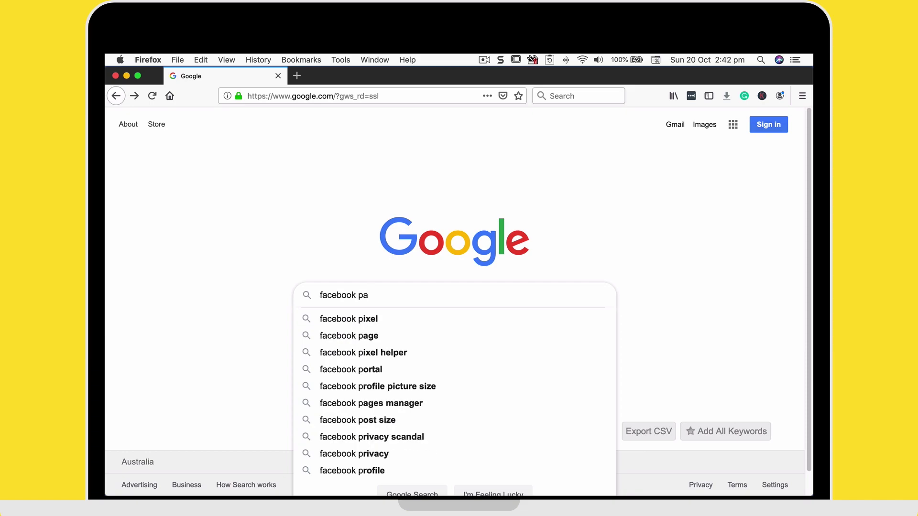
pyautogui.press('Return')
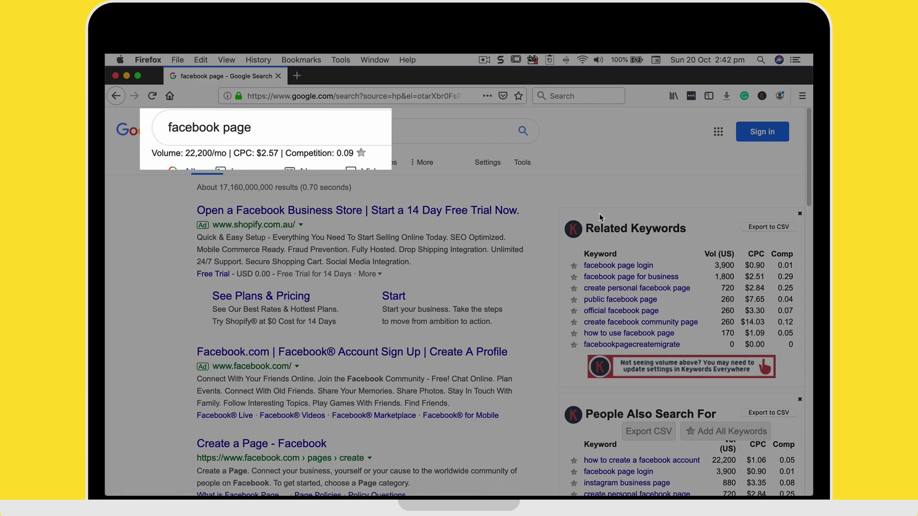
# Move the floating Export CSV and Add All Keywords bar off the People Also Search For list and over the search results.
pyautogui.scroll(-3, 598, 213)
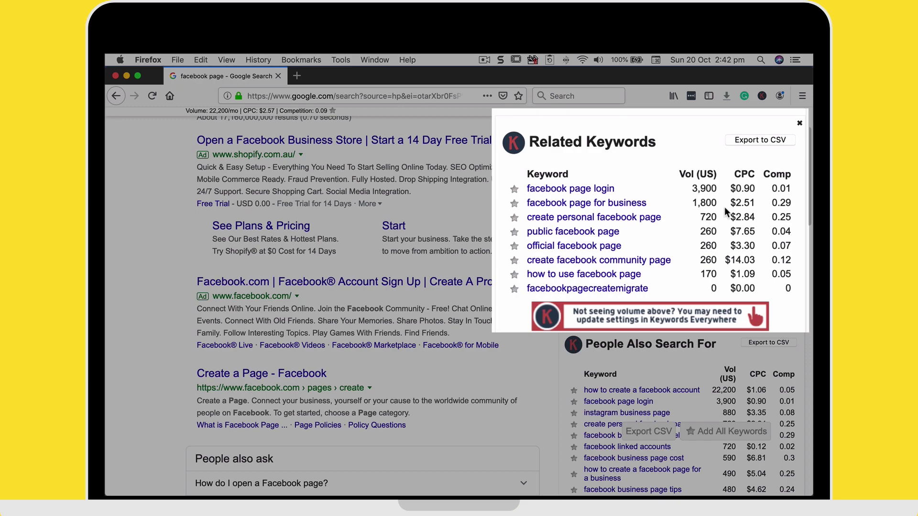
pyautogui.scroll(-1, 732, 246)
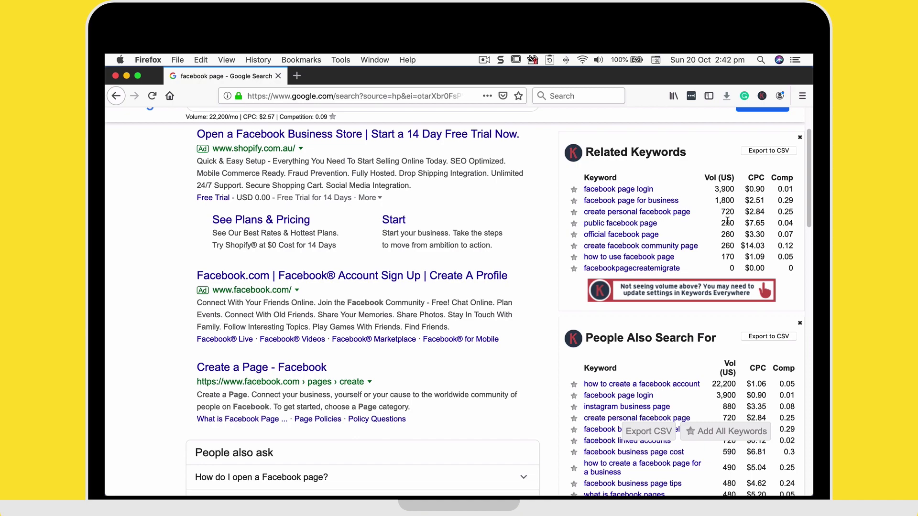
pyautogui.scroll(-5, 727, 221)
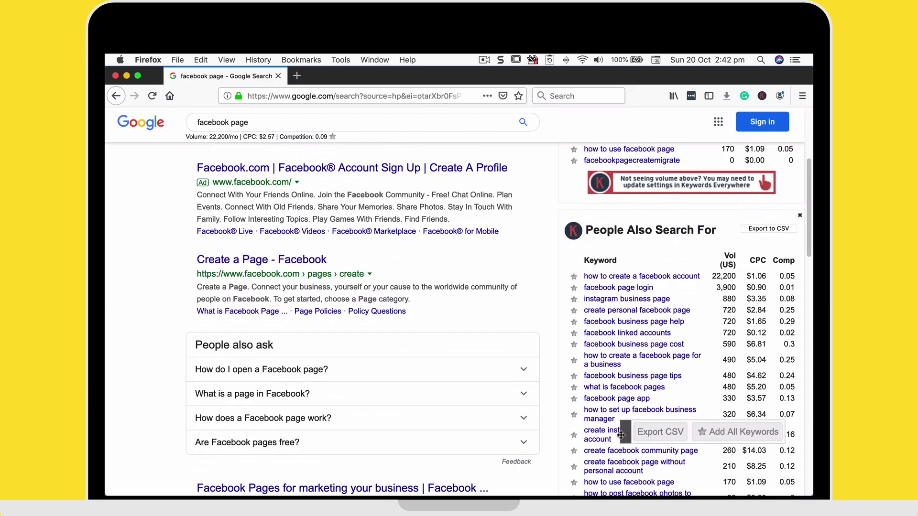
pyautogui.moveTo(621, 435); pyautogui.dragTo(138, 439)
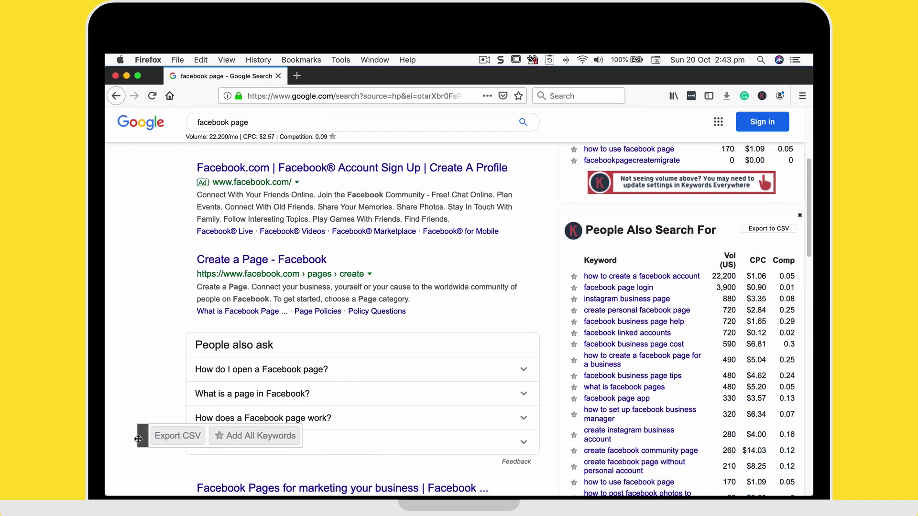
# Review the metrics of the suggested keywords and open "how to create a facebook account" from the People Also Search For list.
pyautogui.scroll(-2, 636, 306)
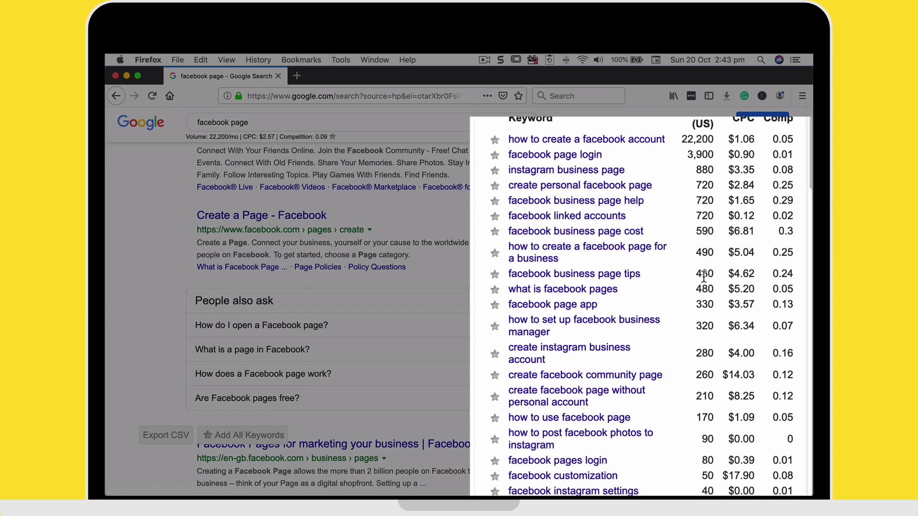
pyautogui.scroll(-10, 704, 278)
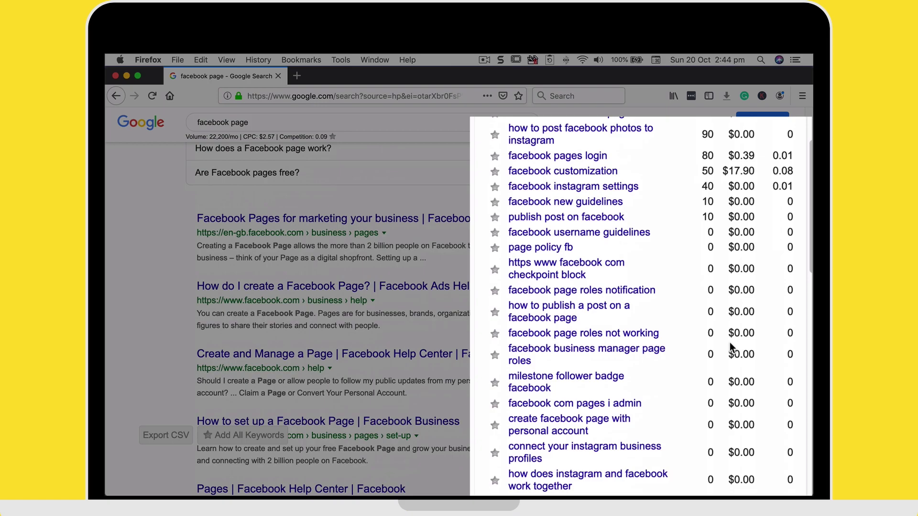
pyautogui.scroll(20, 729, 347)
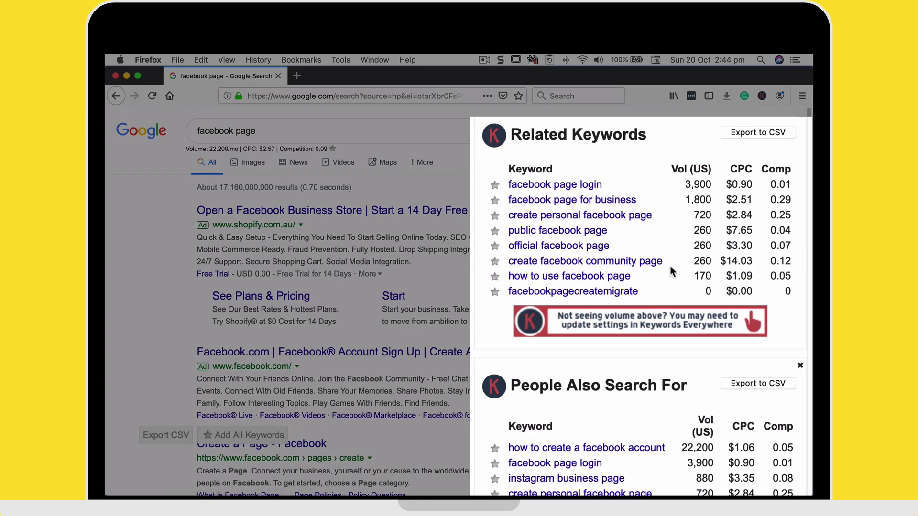
pyautogui.scroll(-1, 682, 259)
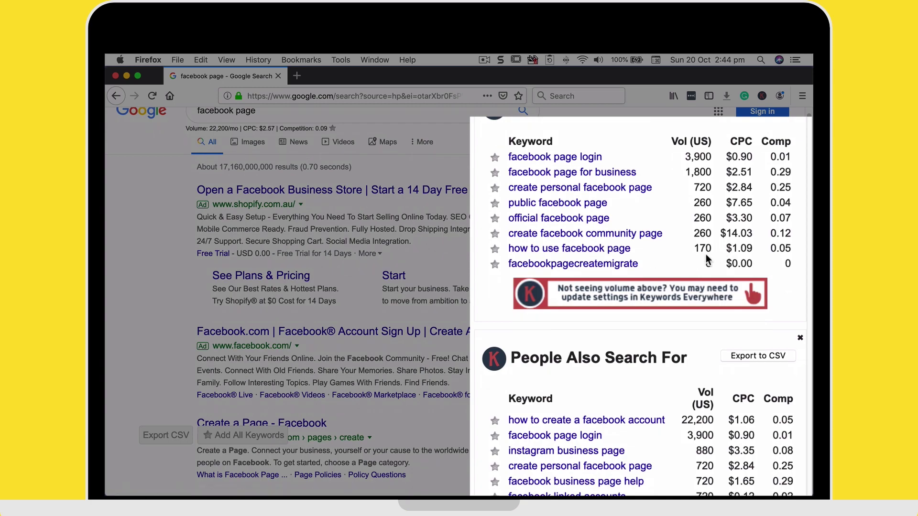
pyautogui.scroll(-5, 670, 263)
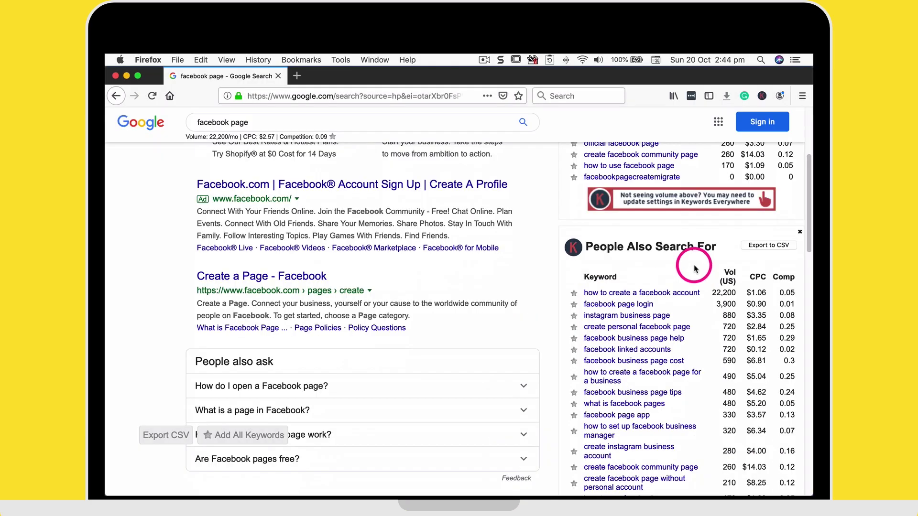
pyautogui.click(664, 296)
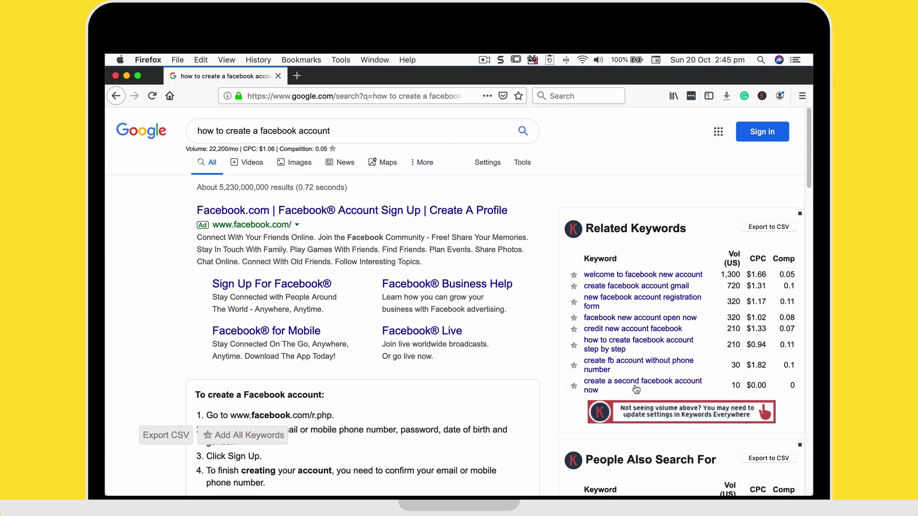
# Search Google for "facebook live" and examine the Related Keywords and People Also Search For lists.
pyautogui.click(357, 129)
pyautogui.press('super+a')
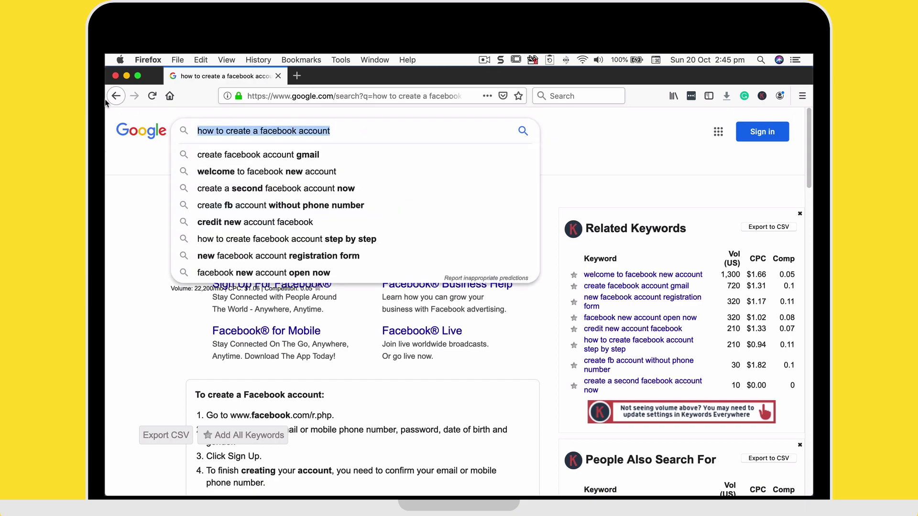
pyautogui.press('BackSpace')
pyautogui.write('faceb')
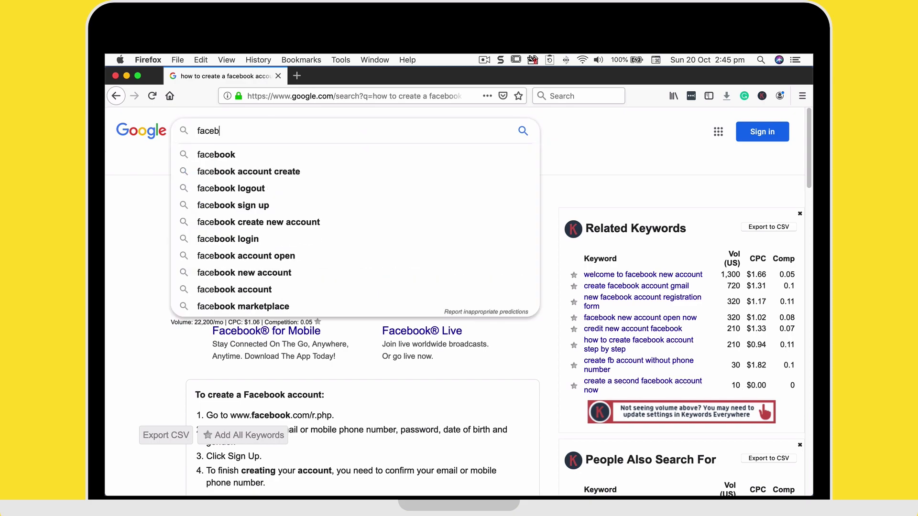
pyautogui.write('ook live')
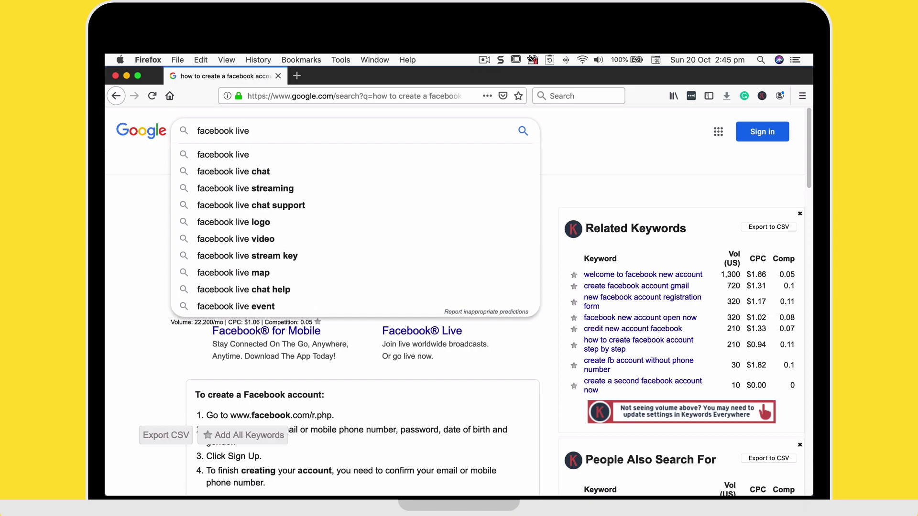
pyautogui.press('Return')
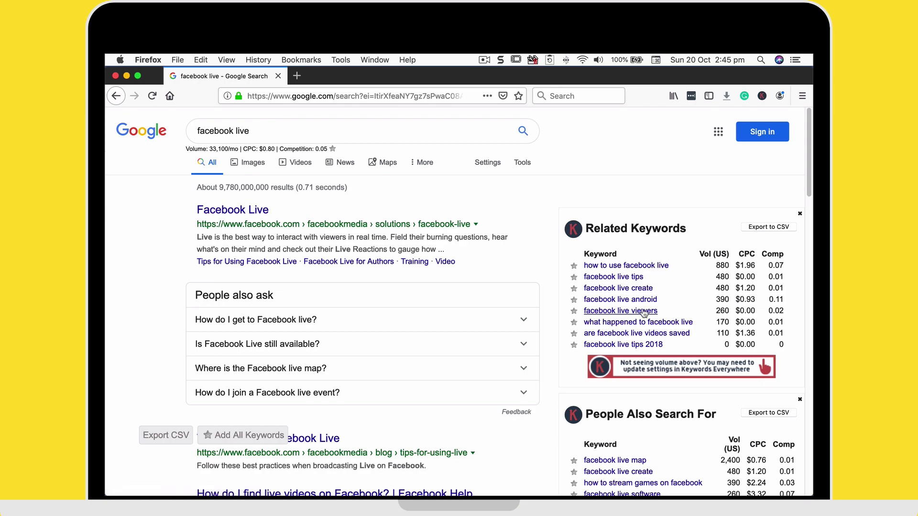
pyautogui.scroll(-5, 743, 290)
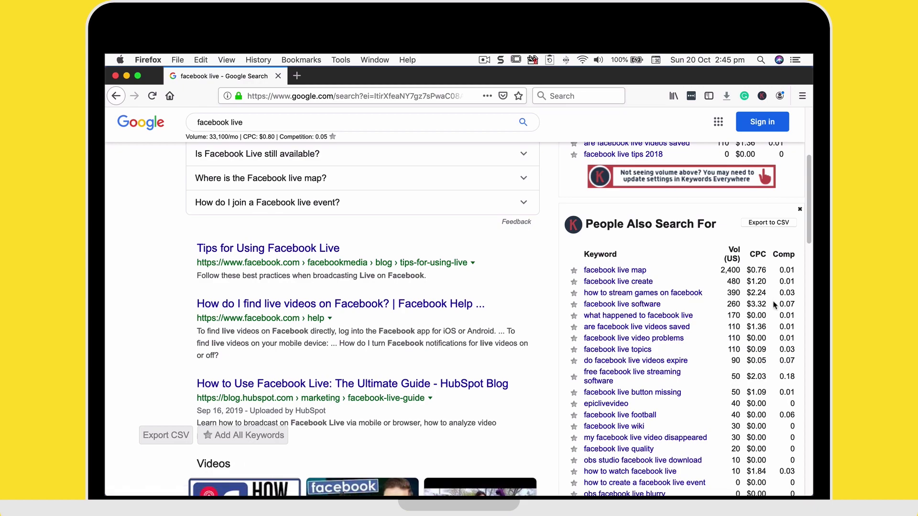
pyautogui.scroll(-3, 775, 305)
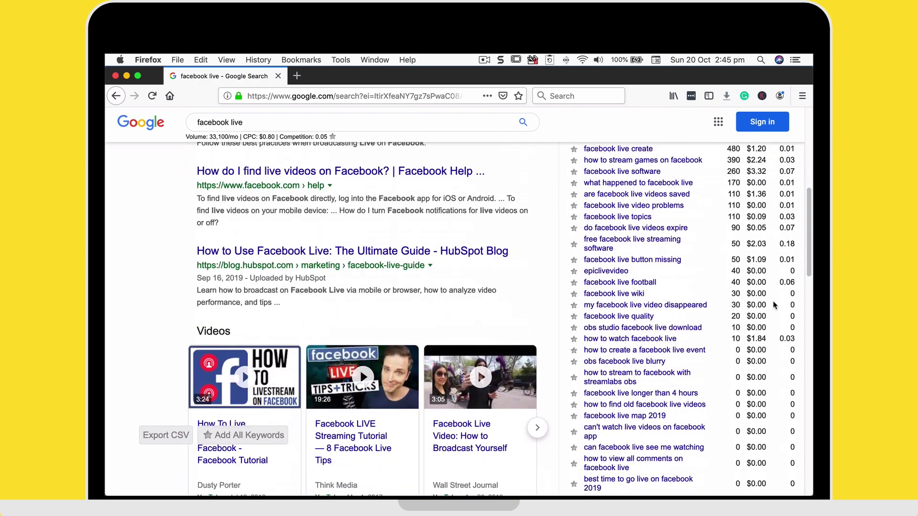
pyautogui.scroll(2, 774, 305)
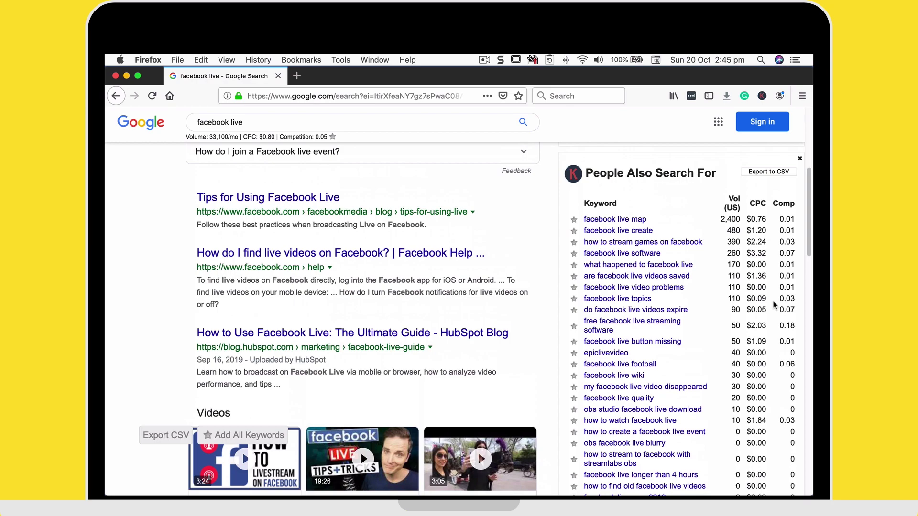
pyautogui.scroll(5, 774, 305)
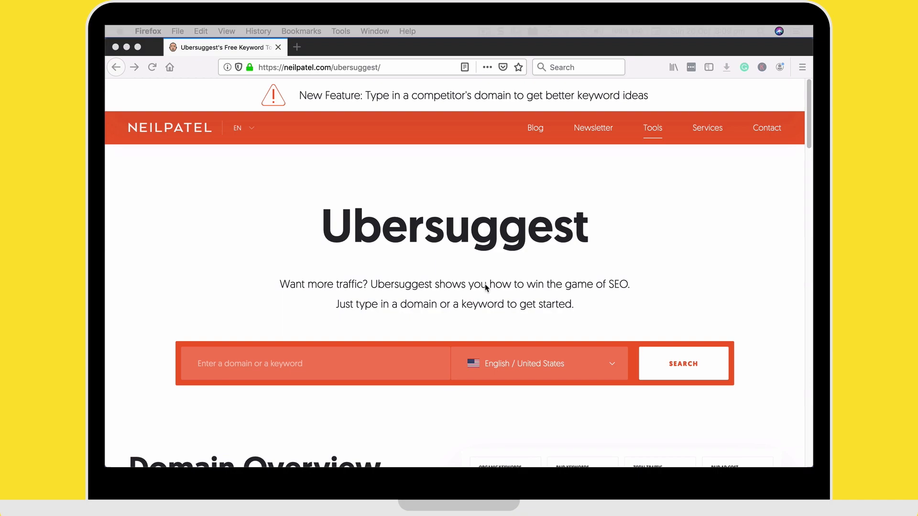
# Look up the keyword "canva" in Ubersuggest and dismiss the free registration prompt.
pyautogui.click(332, 369)
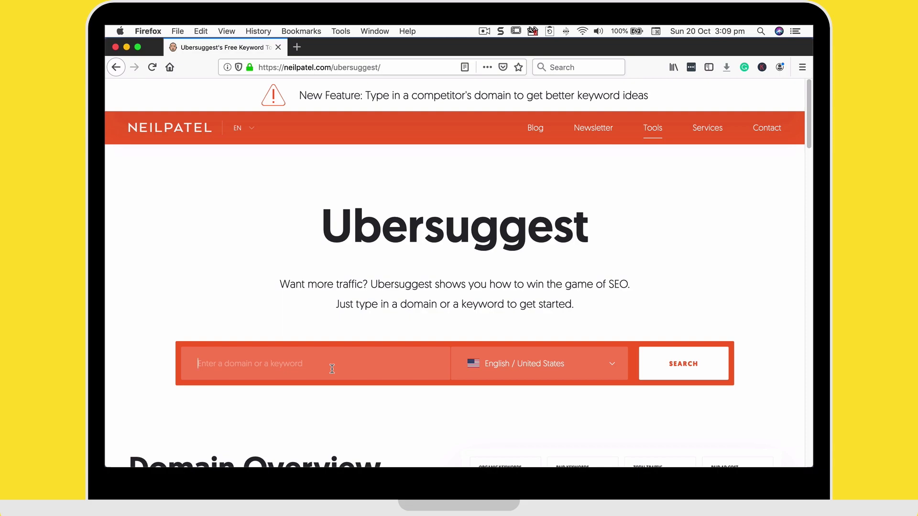
pyautogui.write('canva')
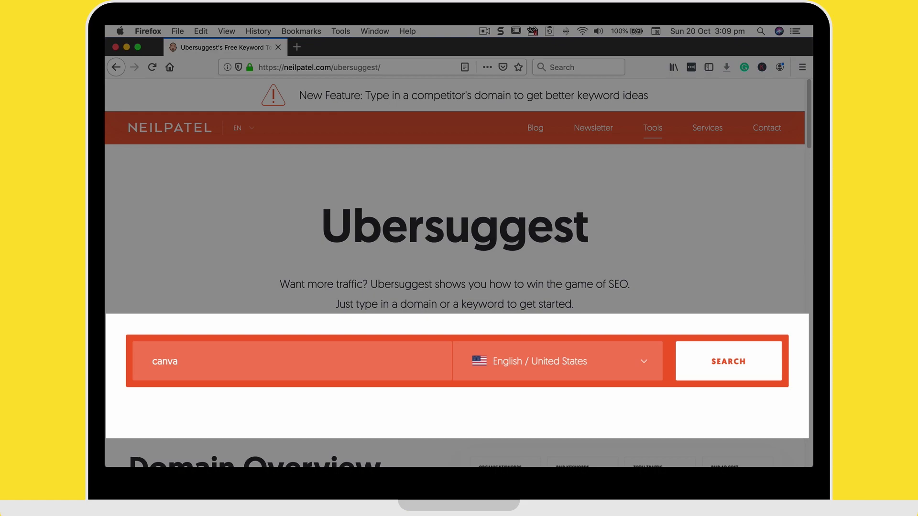
pyautogui.press('Return')
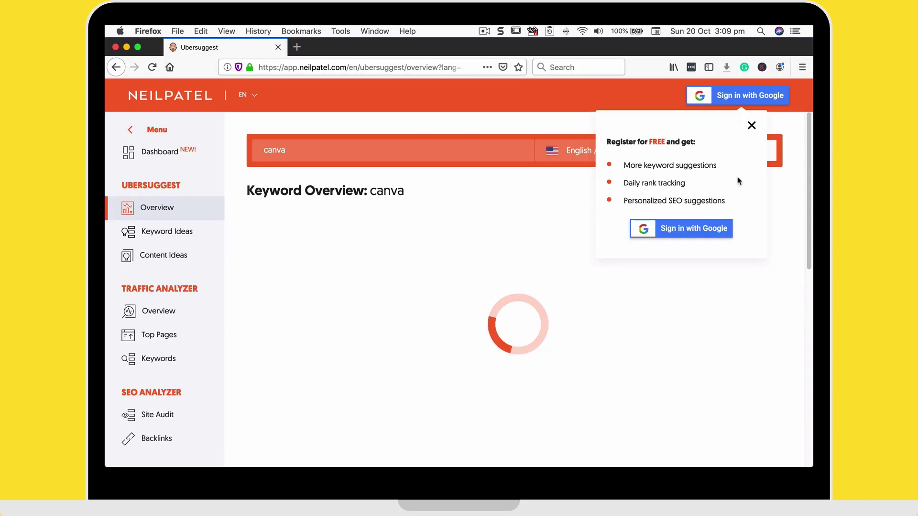
pyautogui.click(752, 125)
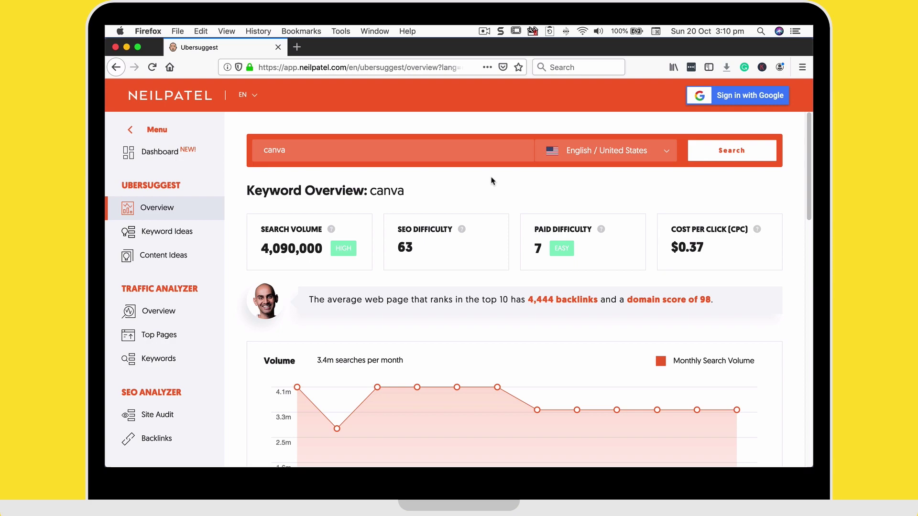
# Review the monthly volume chart and suggestions in the "canva" overview, and open its full list of keyword ideas.
pyautogui.scroll(-5, 492, 181)
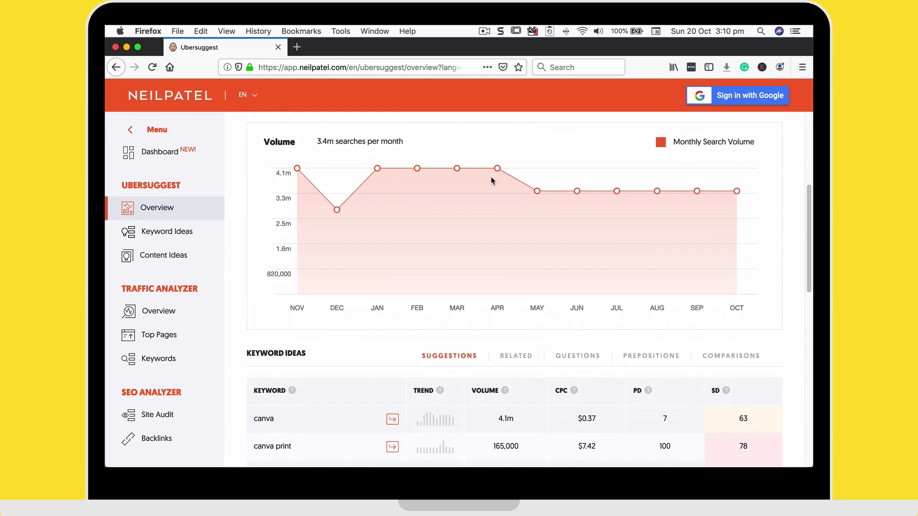
pyautogui.scroll(-4, 492, 181)
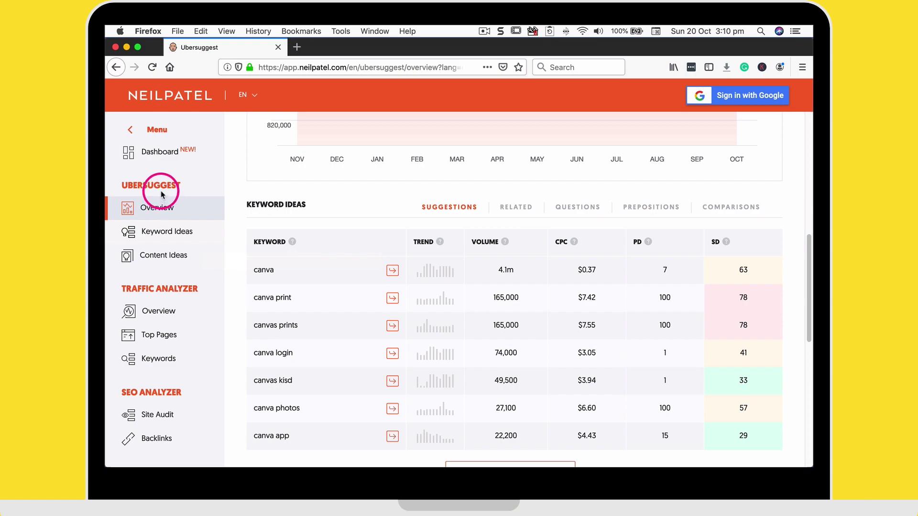
pyautogui.click(154, 235)
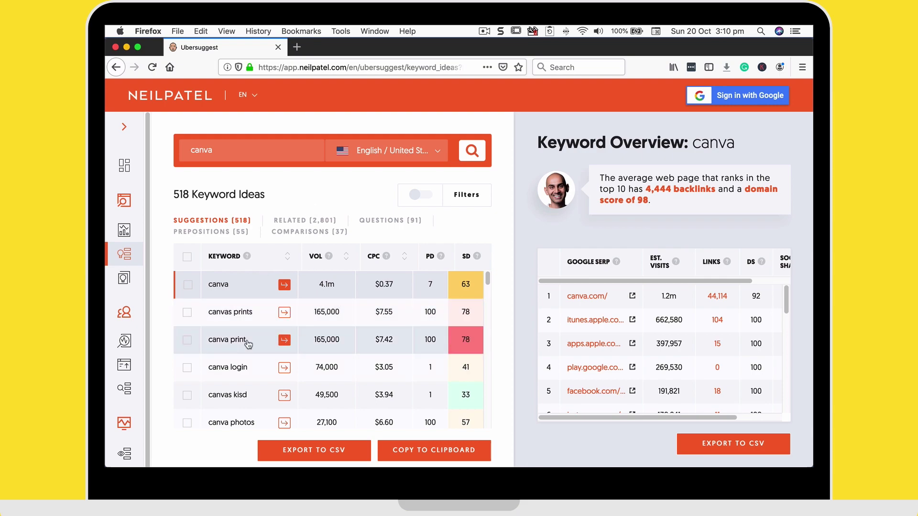
# Find "canva app" among the suggested keywords and load its keyword overview with the ranking Google pages.
pyautogui.scroll(-1, 247, 344)
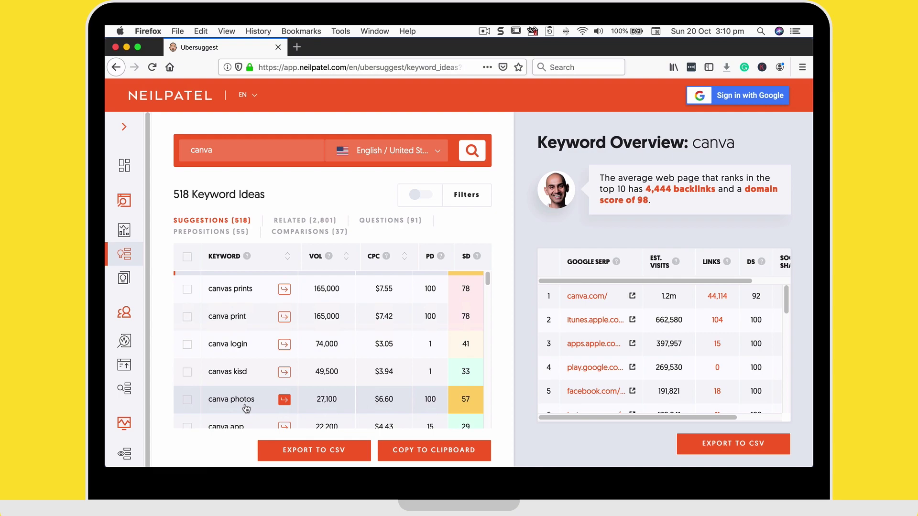
pyautogui.scroll(-1, 246, 408)
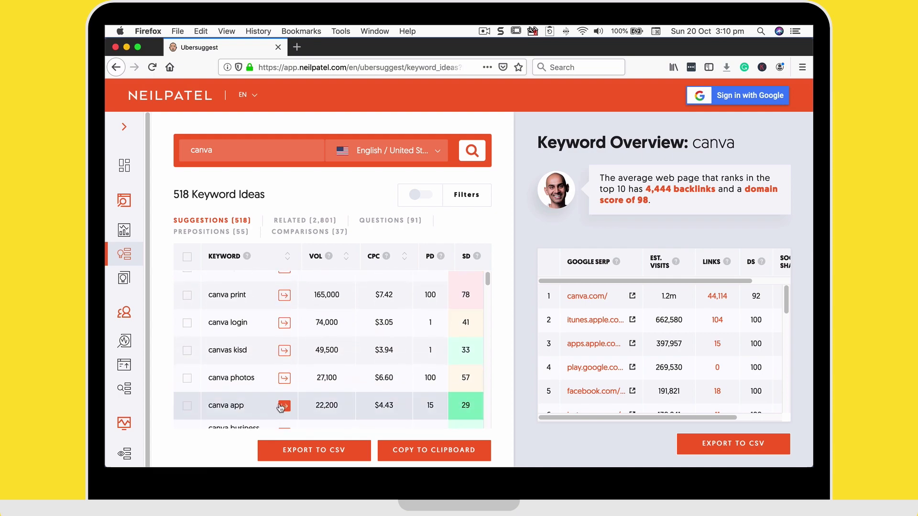
pyautogui.click(268, 409)
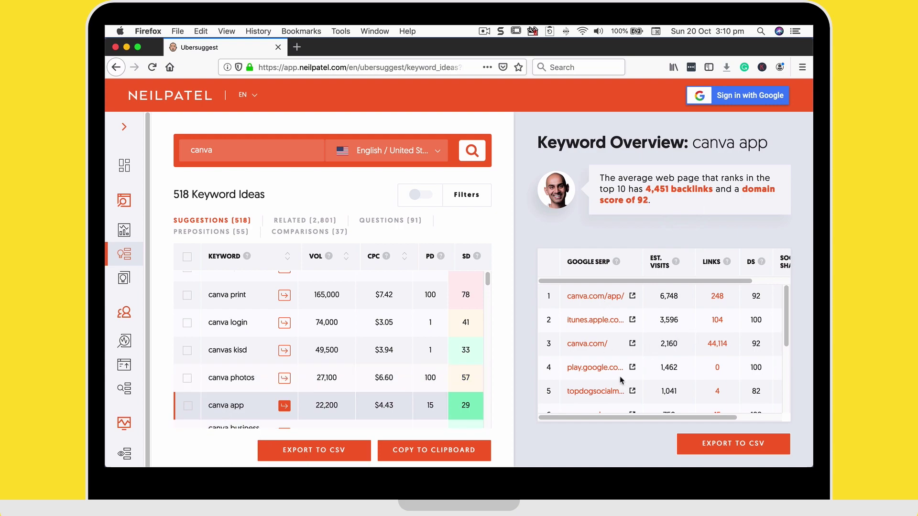
# Look through the Google results ranking for "canva app" and open the sociallysorted page in a new tab.
pyautogui.scroll(-1, 626, 385)
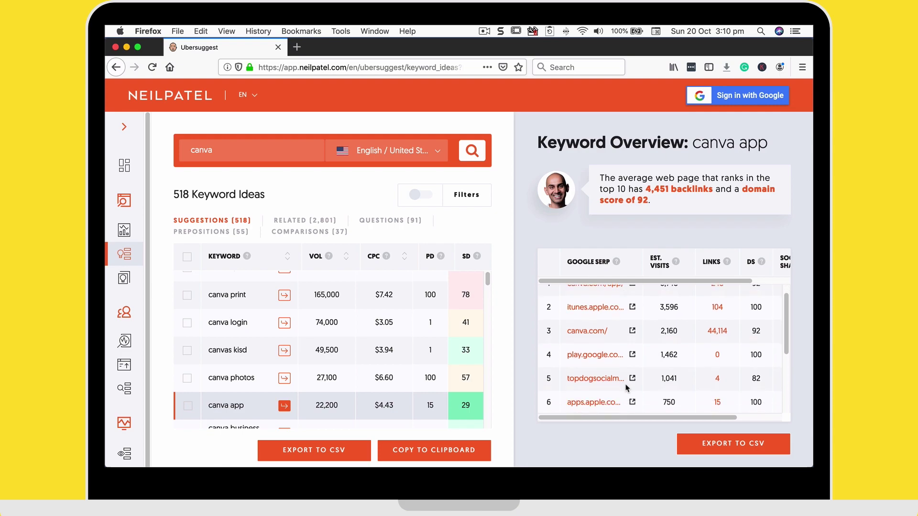
pyautogui.scroll(1, 626, 387)
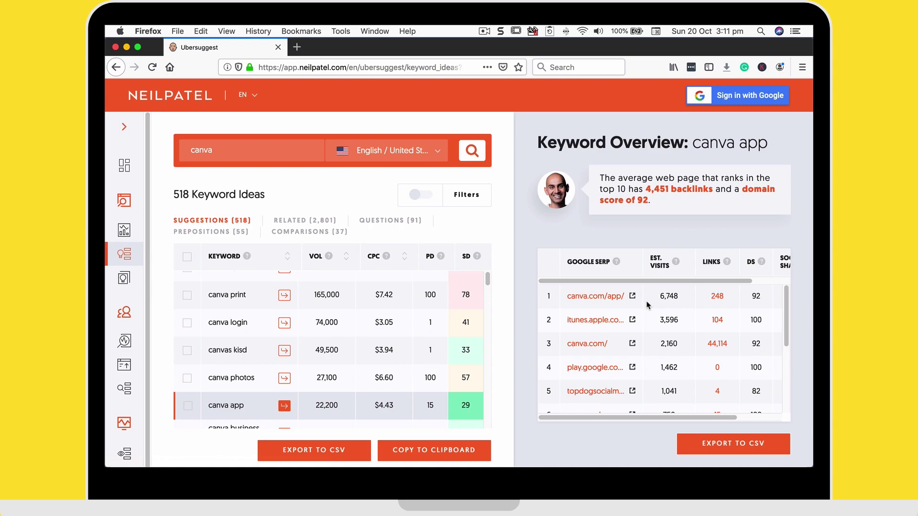
pyautogui.scroll(-4, 636, 325)
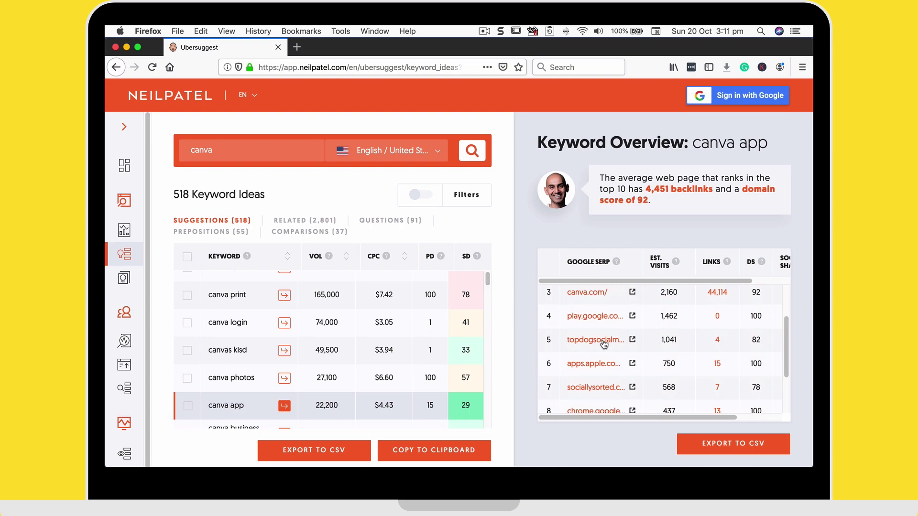
pyautogui.scroll(-1, 605, 366)
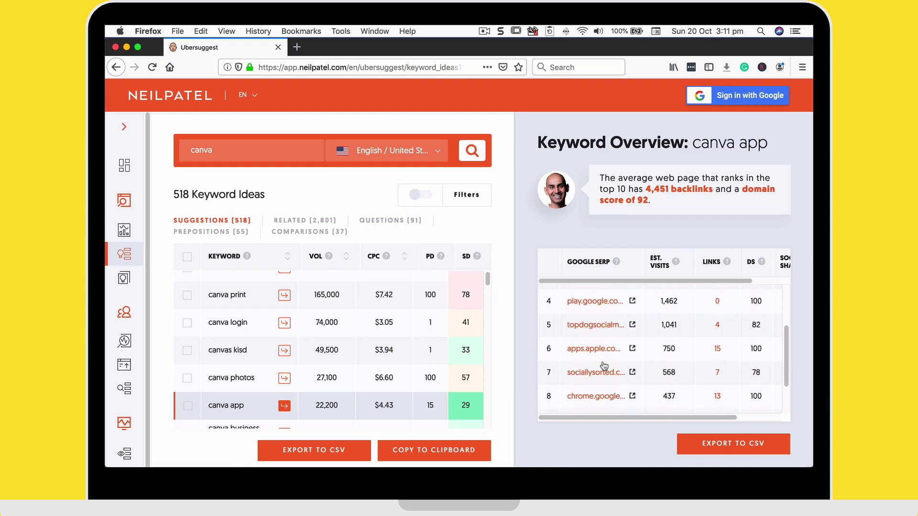
pyautogui.click(634, 373)
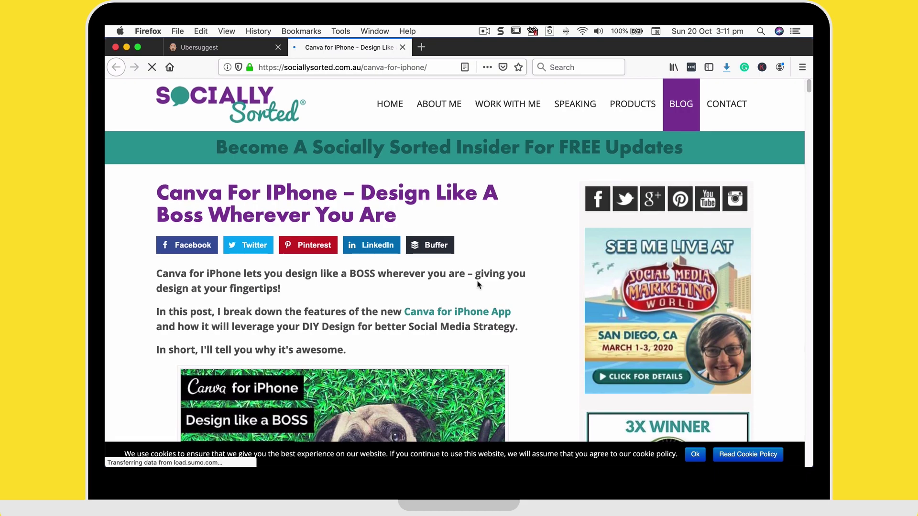
# Skim the Canva for iPhone article down through its key features and return to the Ubersuggest keyword ideas.
pyautogui.scroll(-5, 478, 282)
pyautogui.scroll(-20, 478, 284)
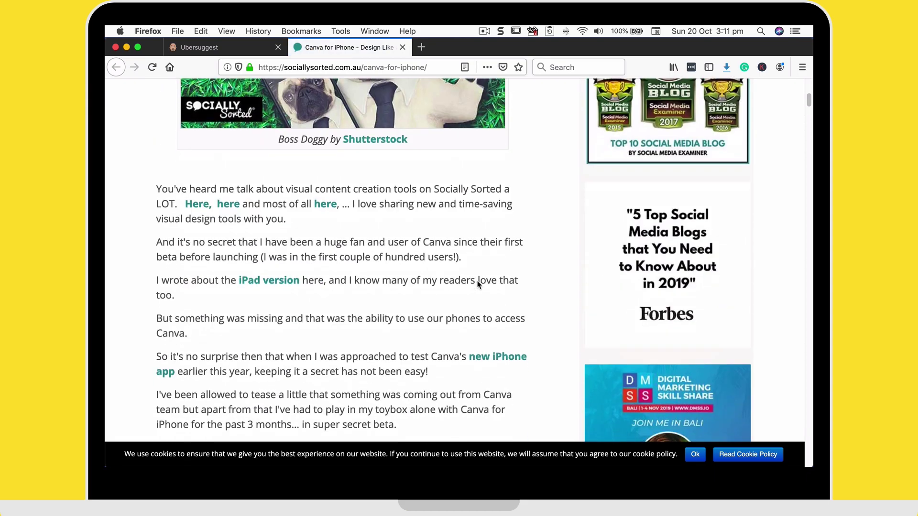
pyautogui.scroll(-10, 478, 284)
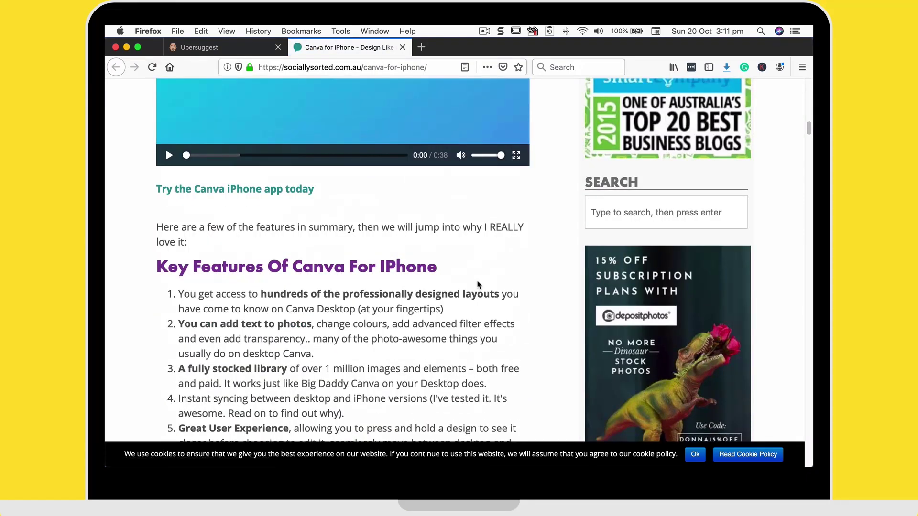
pyautogui.scroll(-10, 479, 285)
pyautogui.scroll(-1, 478, 285)
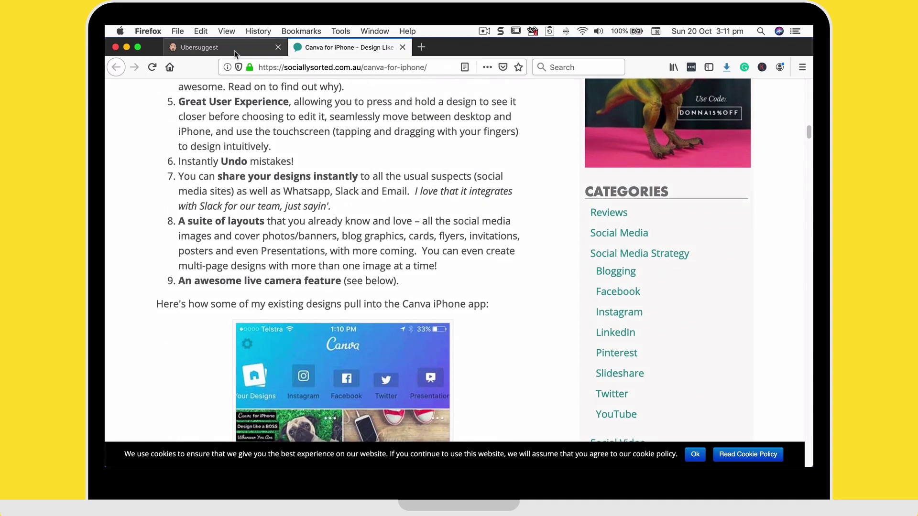
pyautogui.click(206, 47)
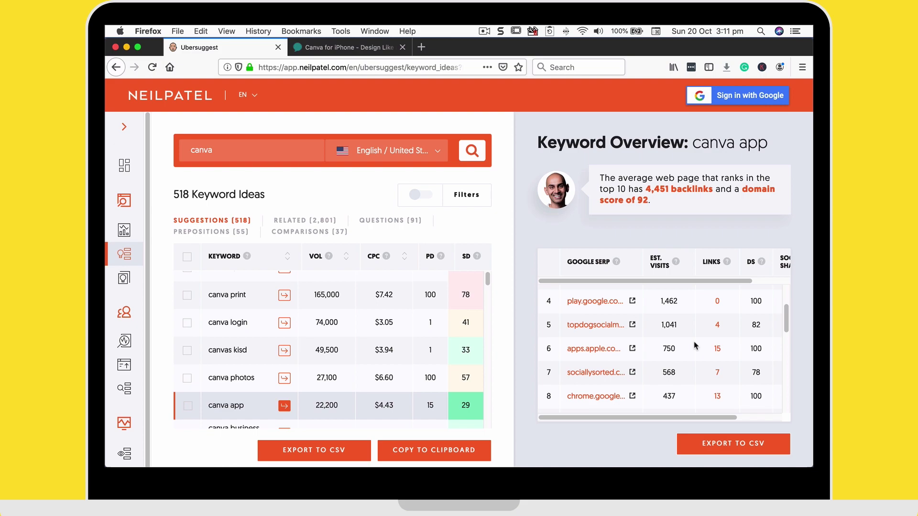
# Check the Social Shares column for the top pages ranking for "canva app", and bring the first columns back into view.
pyautogui.scroll(3, 696, 345)
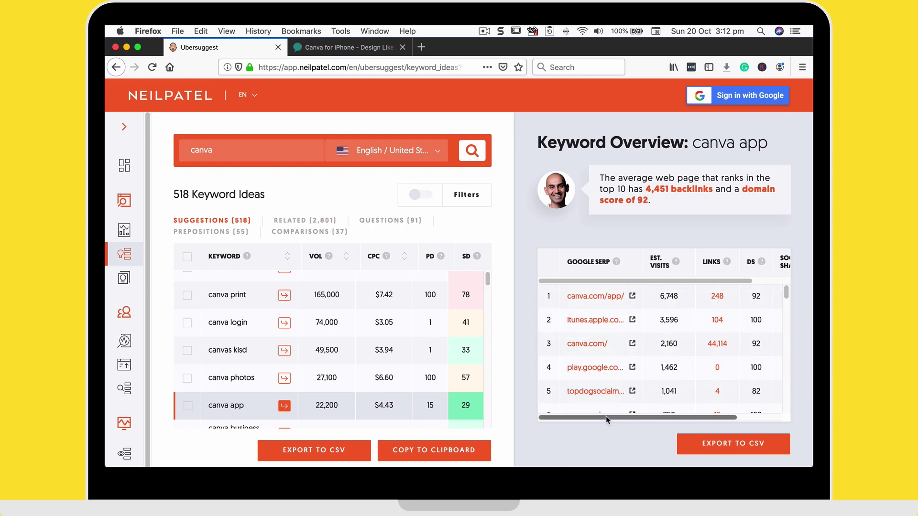
pyautogui.moveTo(606, 416); pyautogui.dragTo(653, 421)
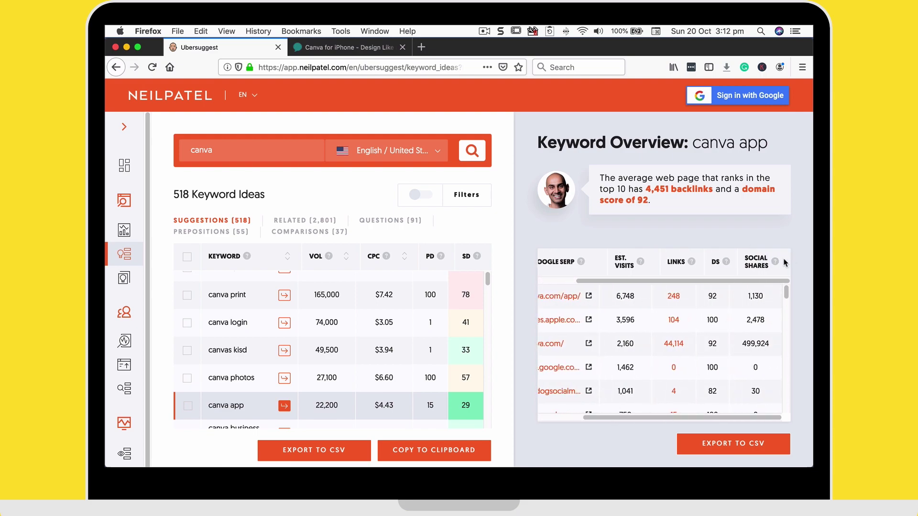
pyautogui.moveTo(776, 262)
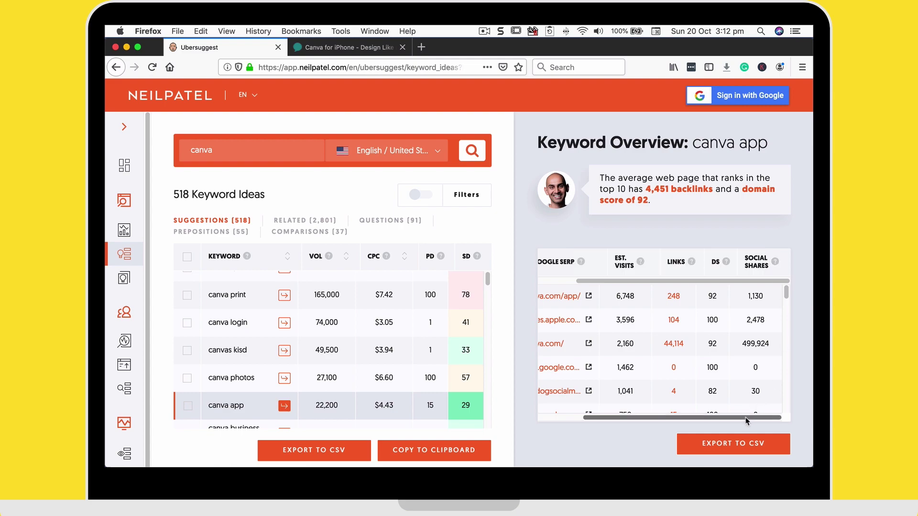
pyautogui.moveTo(747, 421); pyautogui.dragTo(692, 426)
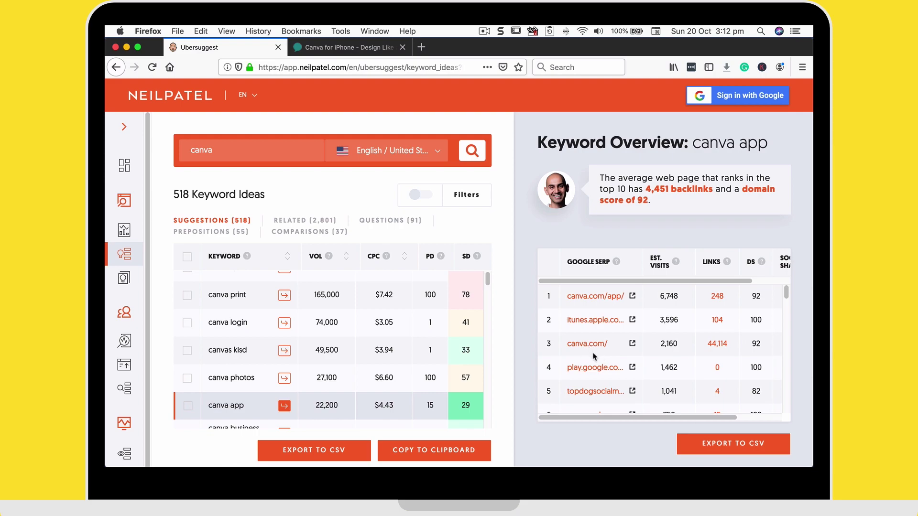
# Examine the estimated visits, links and domain scores of the lower-ranked pages for "canva app".
pyautogui.scroll(-2, 593, 356)
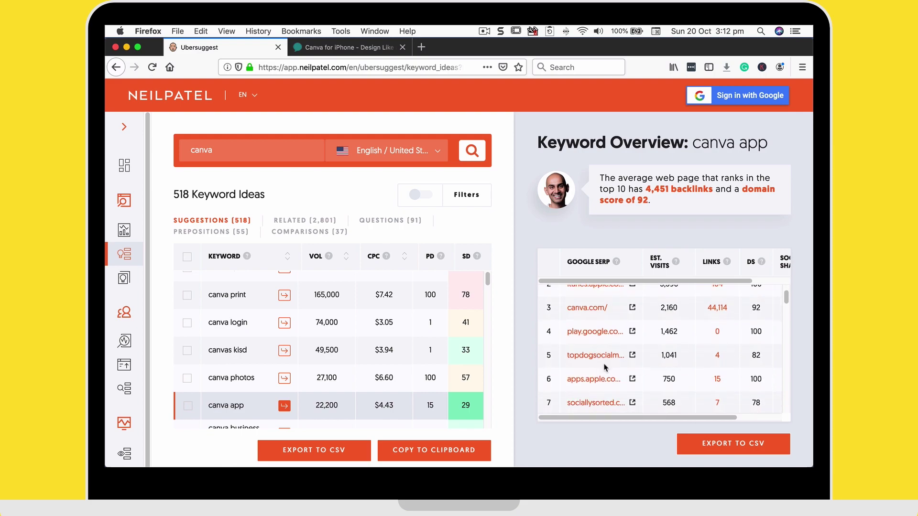
pyautogui.scroll(-1, 605, 367)
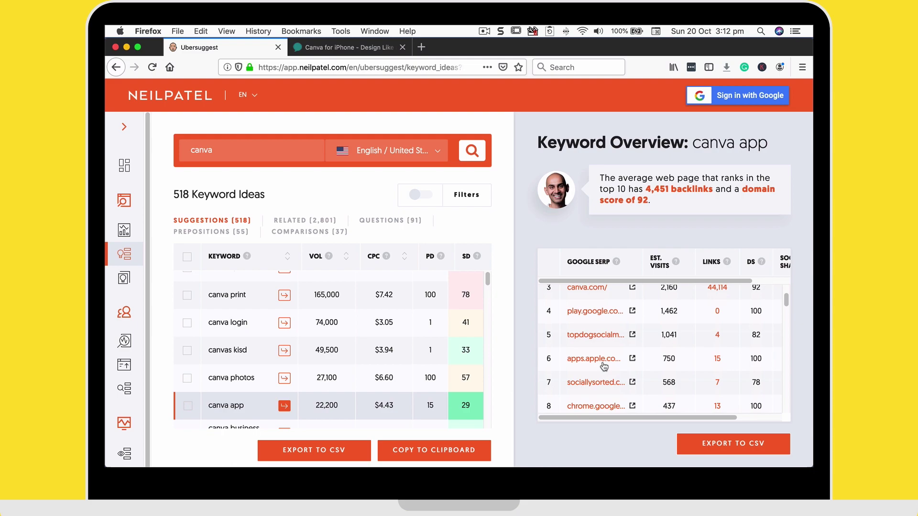
pyautogui.scroll(-1, 603, 366)
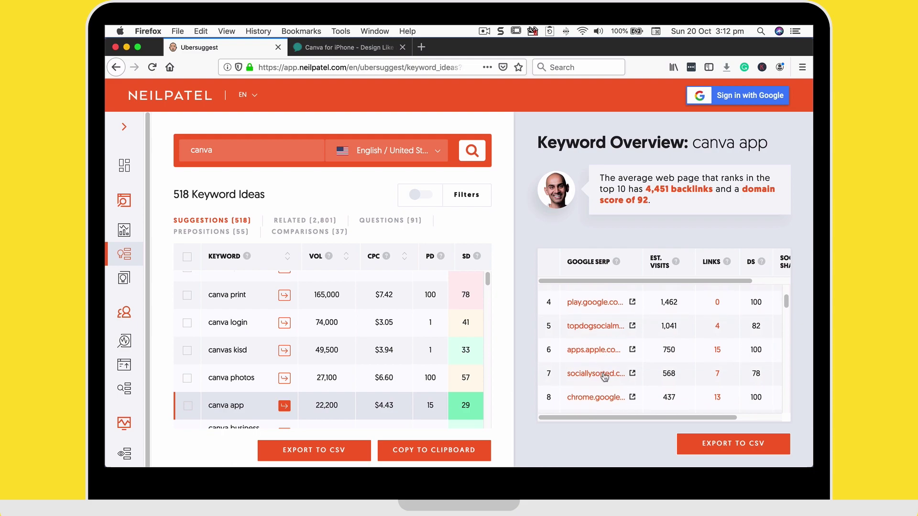
pyautogui.scroll(-5, 605, 378)
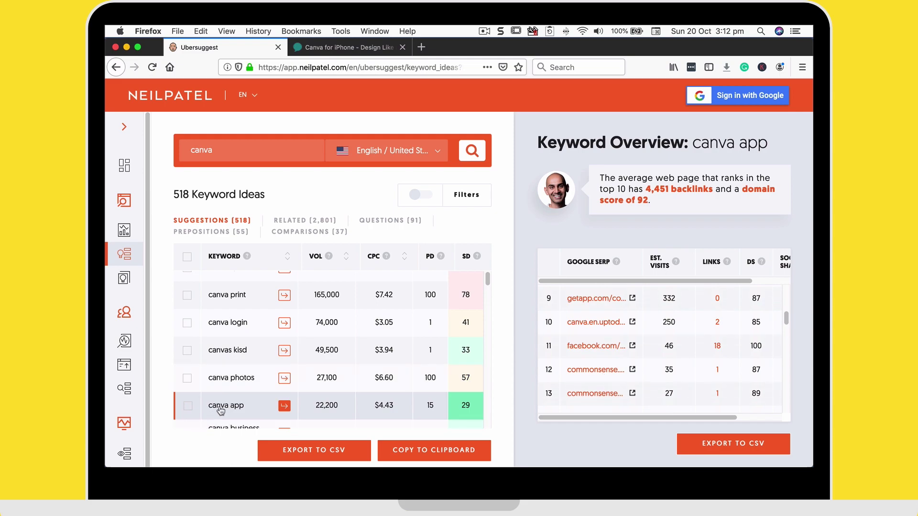
pyautogui.scroll(-6, 643, 349)
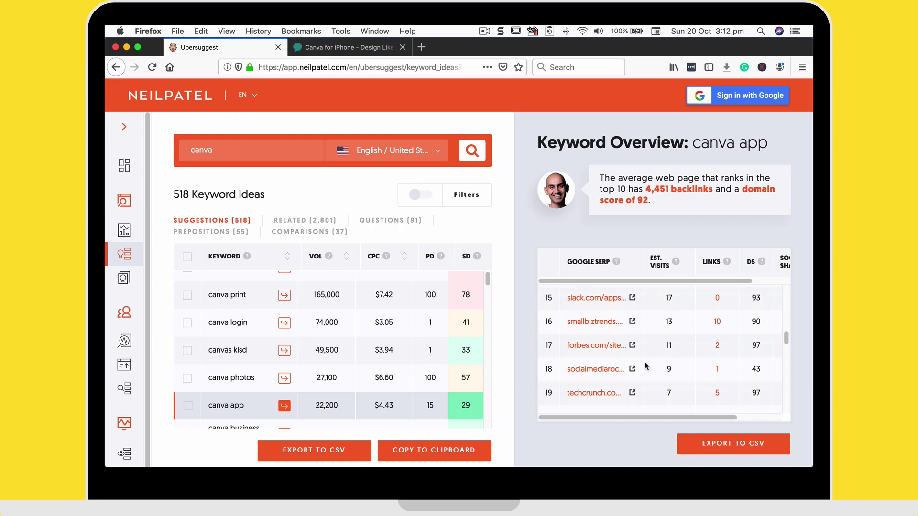
# Browse the "canva" suggestions from the first keyword down to "canva free" and return to the start of the list.
pyautogui.scroll(2, 382, 335)
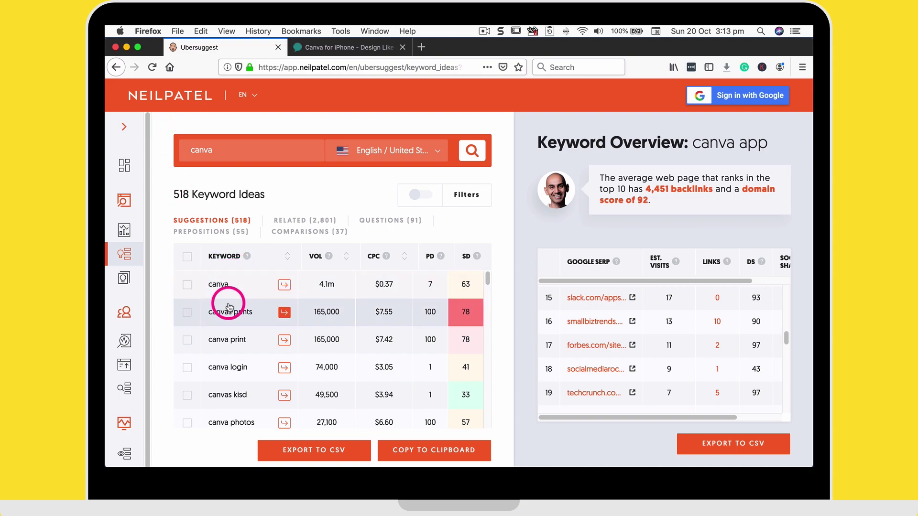
pyautogui.scroll(-3, 230, 306)
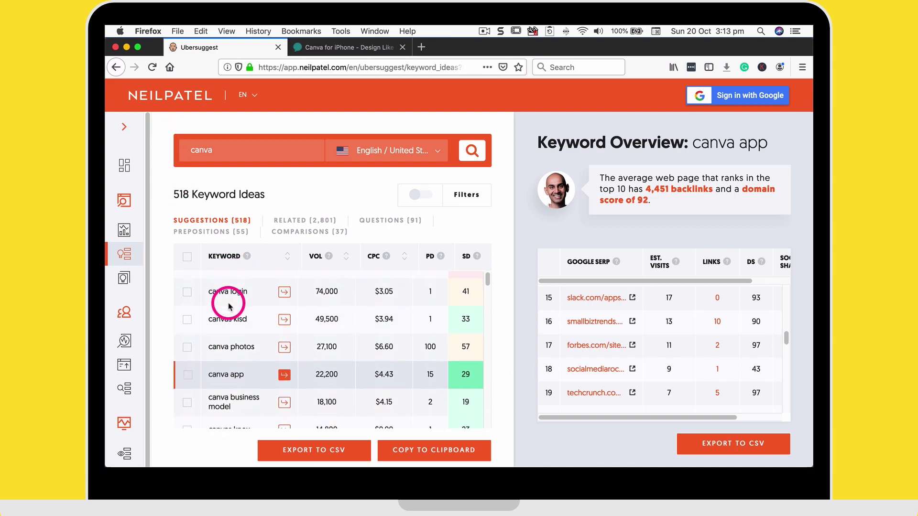
pyautogui.scroll(-5, 229, 306)
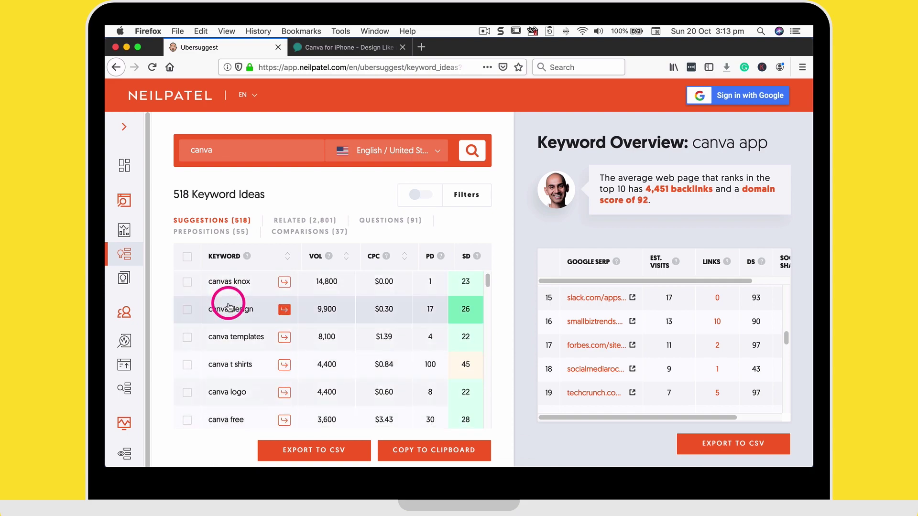
pyautogui.scroll(8, 229, 306)
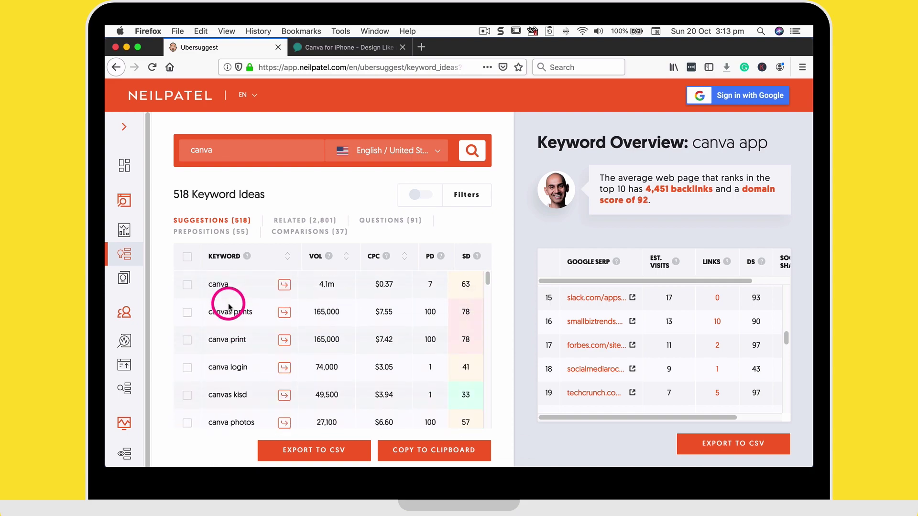
# Show the related keywords for "canva" and examine their volume, CPC, paid difficulty and SEO difficulty.
pyautogui.click(316, 223)
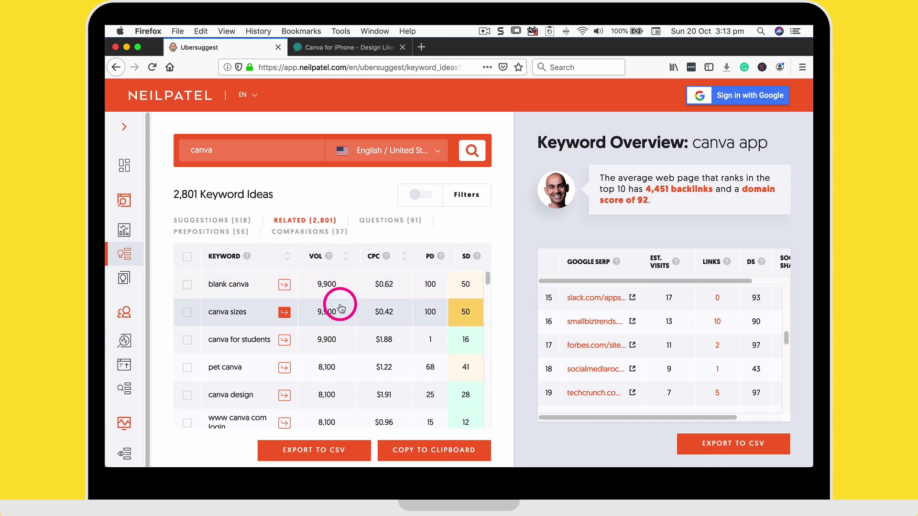
pyautogui.scroll(-1, 367, 311)
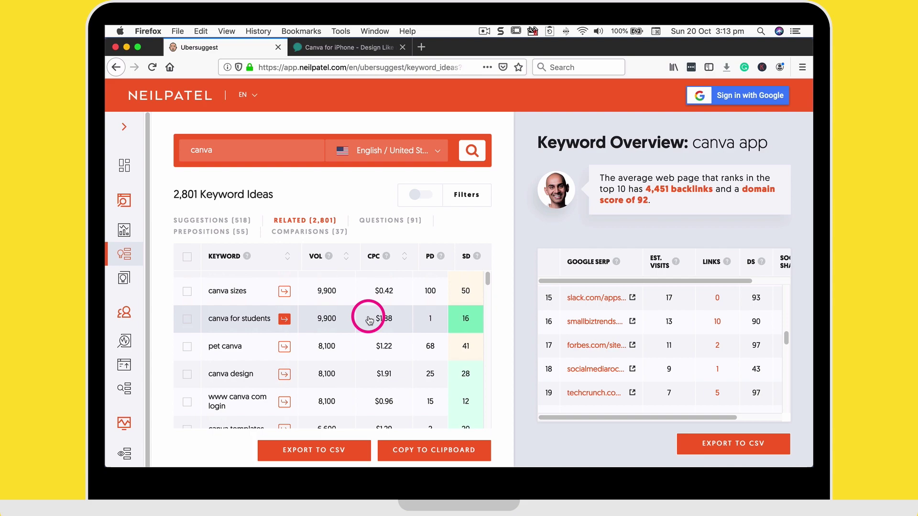
pyautogui.scroll(-4, 369, 319)
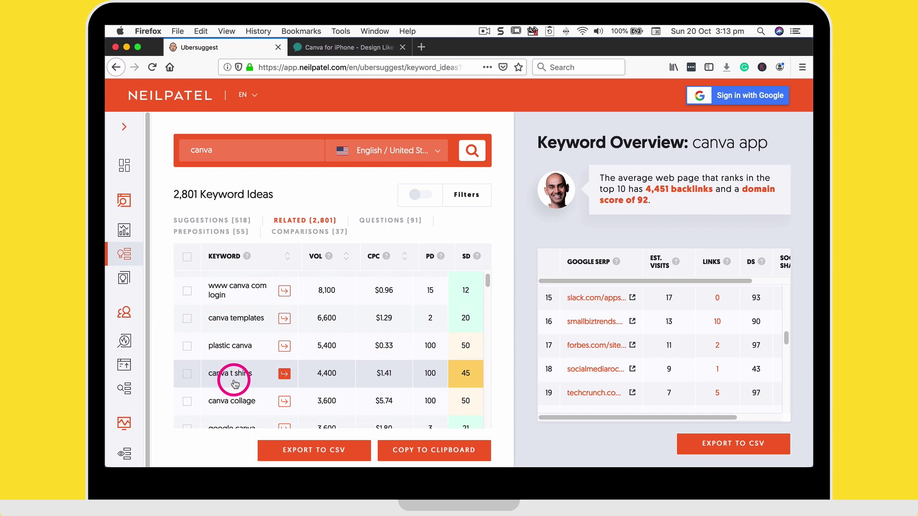
pyautogui.scroll(-1, 235, 384)
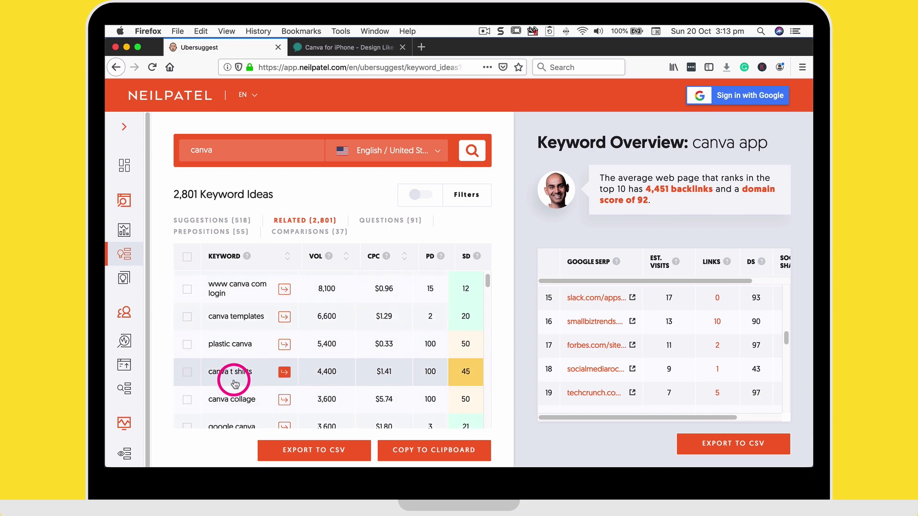
pyautogui.scroll(-3, 235, 385)
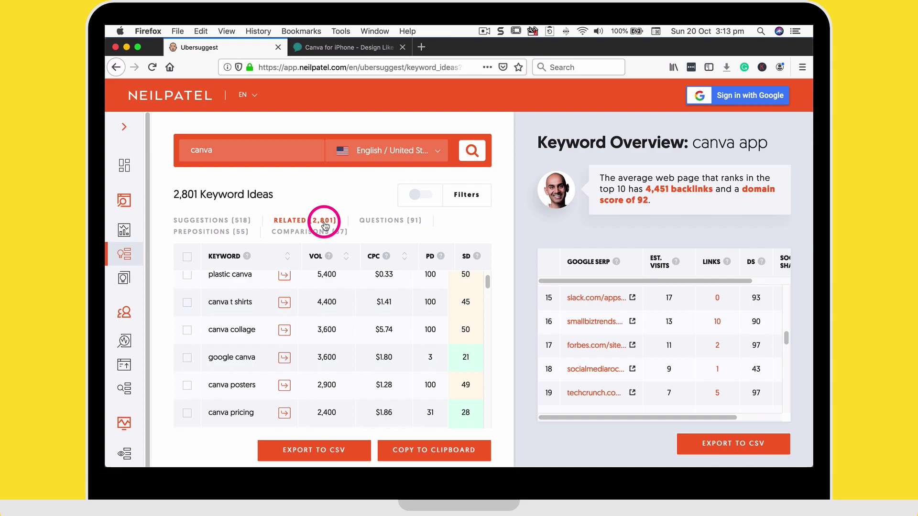
pyautogui.scroll(-3, 353, 313)
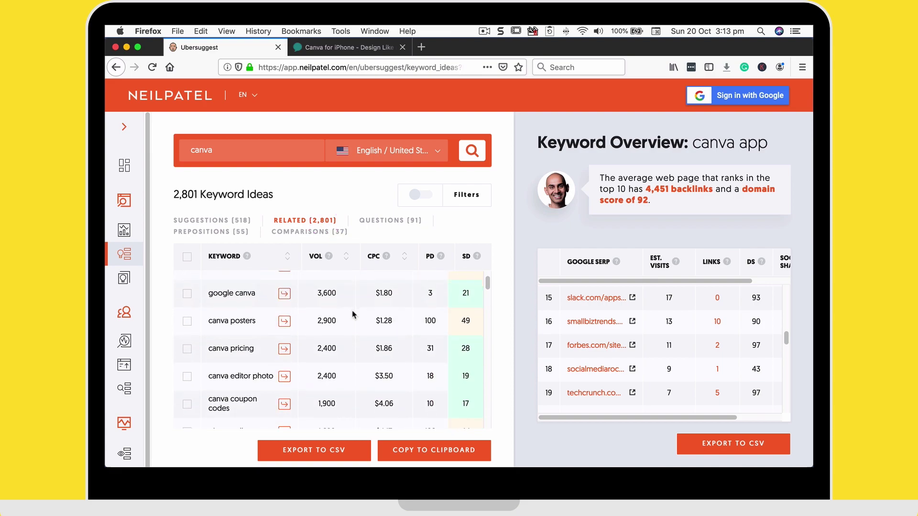
pyautogui.scroll(-1, 331, 314)
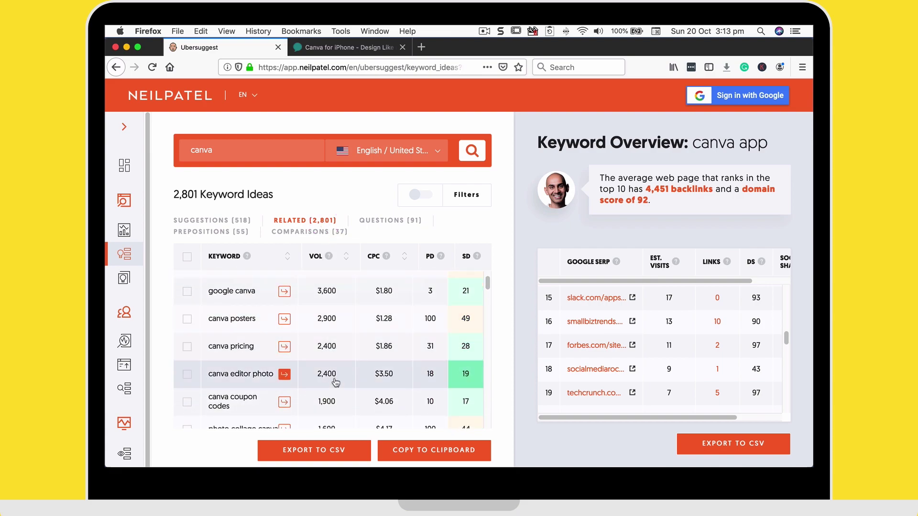
# Examine the volume, CPC and difficulty of the lower related keywords for "canva", from "canva coupon codes" to "canva color palettes".
pyautogui.scroll(-5, 335, 383)
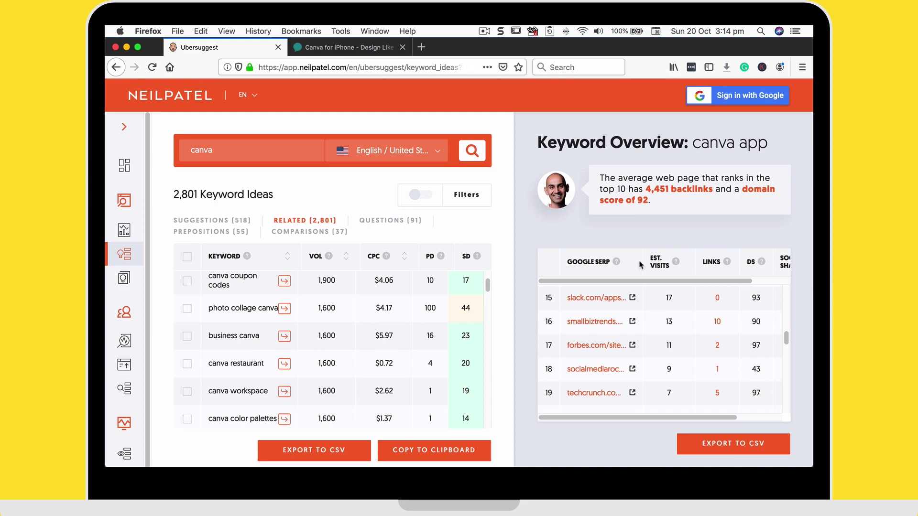
pyautogui.scroll(1, 711, 357)
pyautogui.scroll(-5, 711, 356)
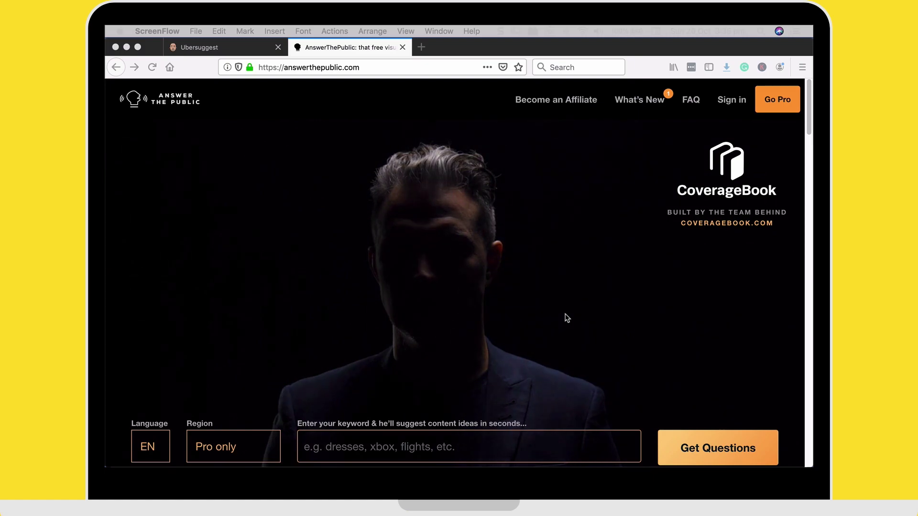
# Search AnswerThePublic for content ideas on the keyword "shoulder pain exercise".
pyautogui.scroll(-5, 407, 429)
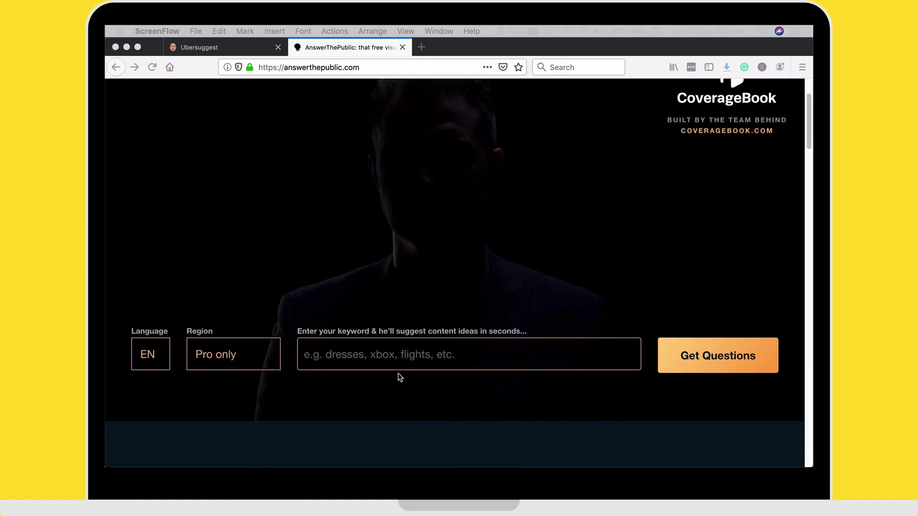
pyautogui.click(389, 334)
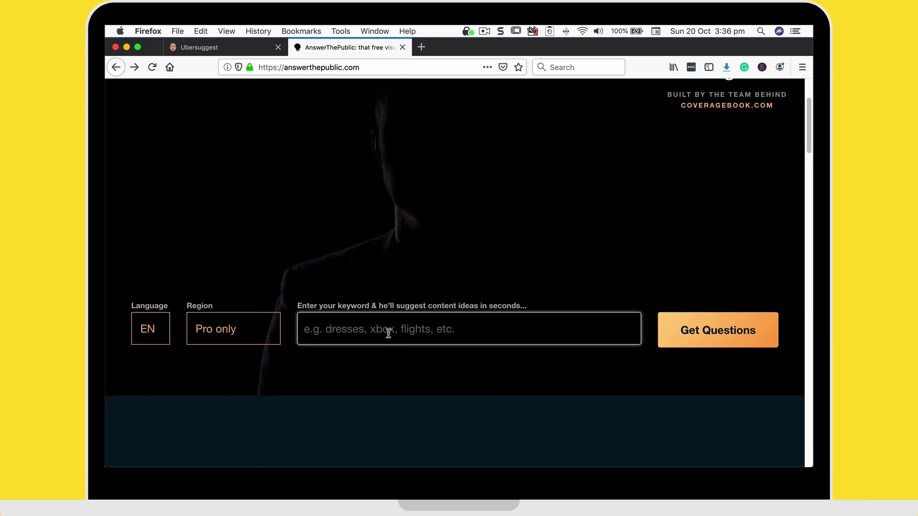
pyautogui.write('sh')
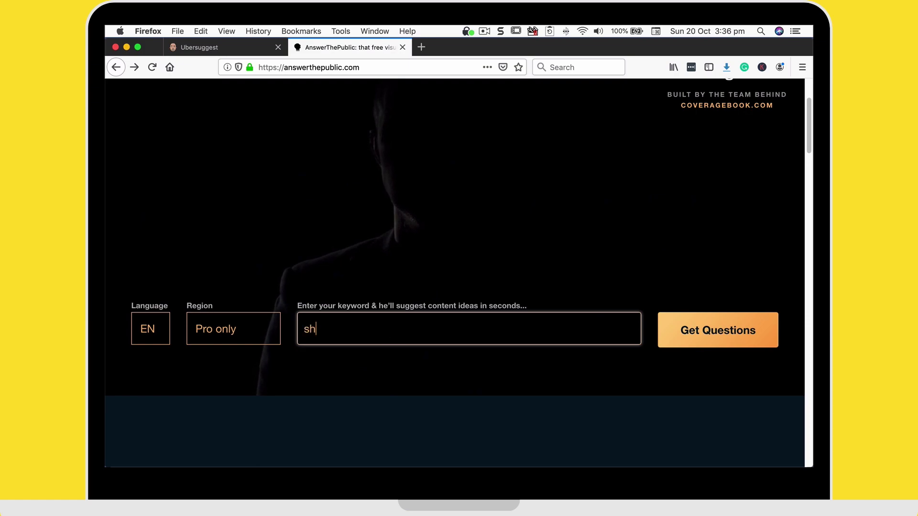
pyautogui.write('oulder pain')
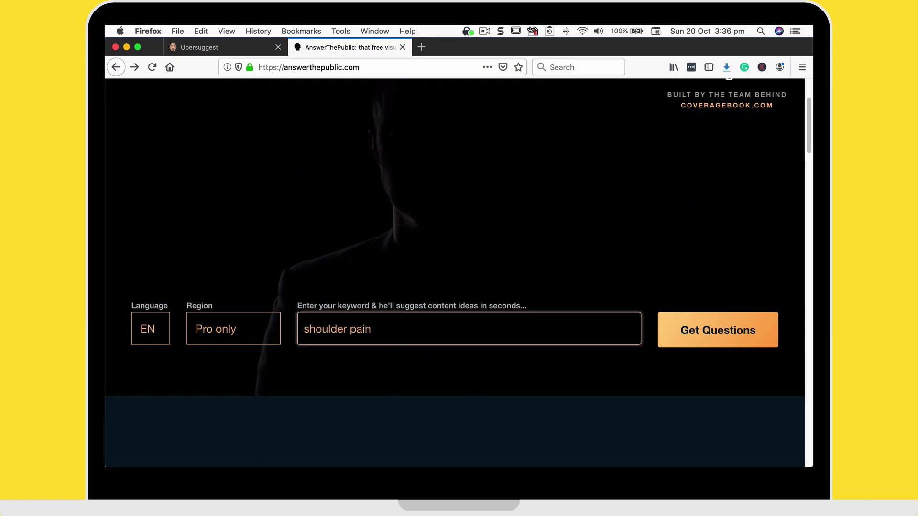
pyautogui.write(' exercis')
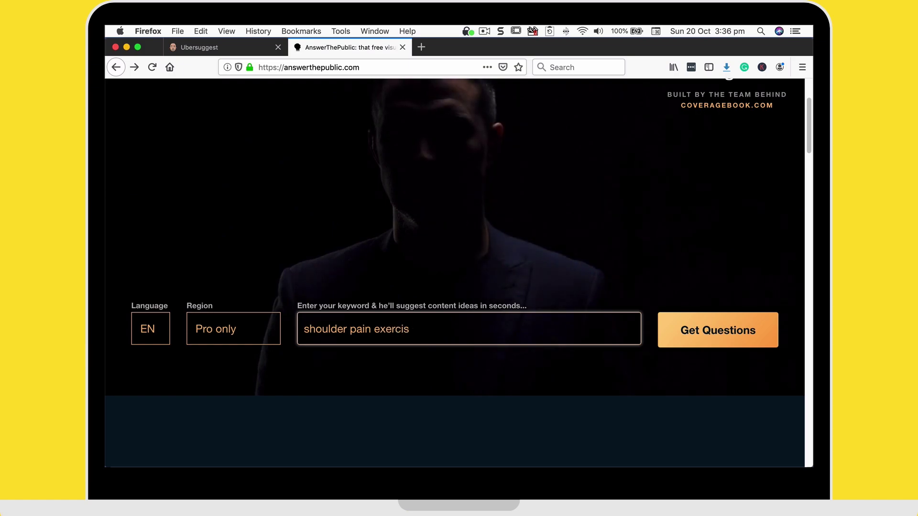
pyautogui.write('es')
pyautogui.press('BackSpace')
pyautogui.press('Return')
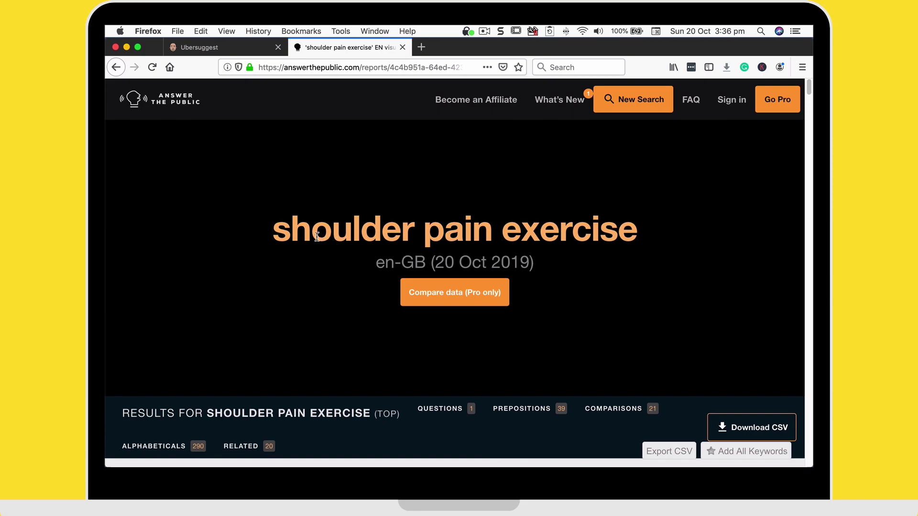
# Go to the report's Questions section and look over the question wheel for "shoulder pain exercise".
pyautogui.scroll(-5, 630, 241)
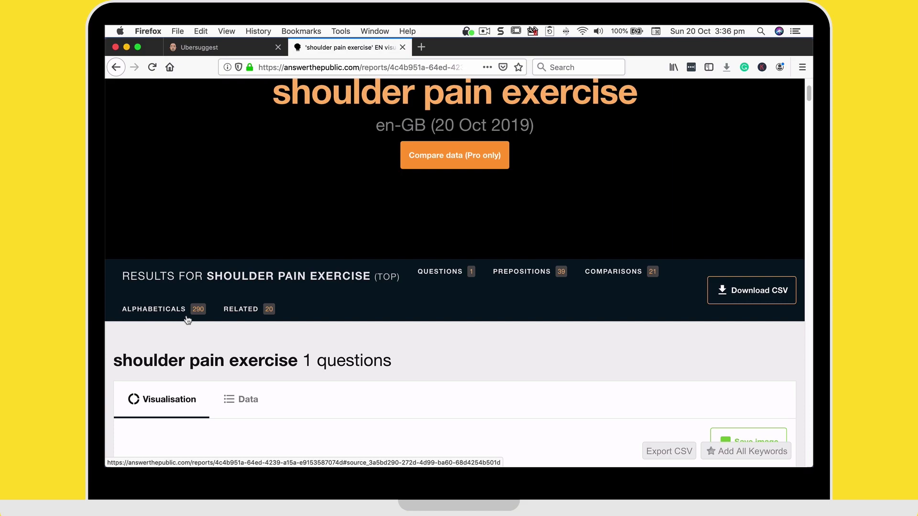
pyautogui.click(457, 273)
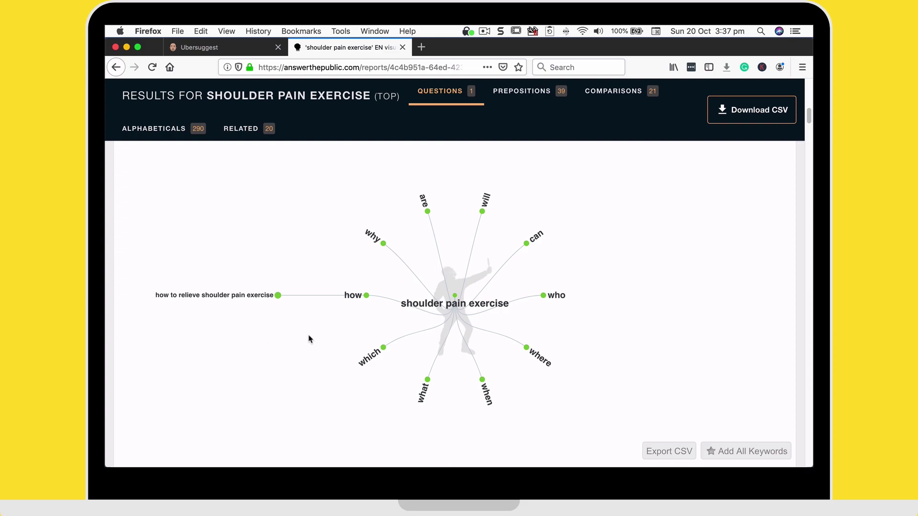
pyautogui.scroll(-10, 308, 339)
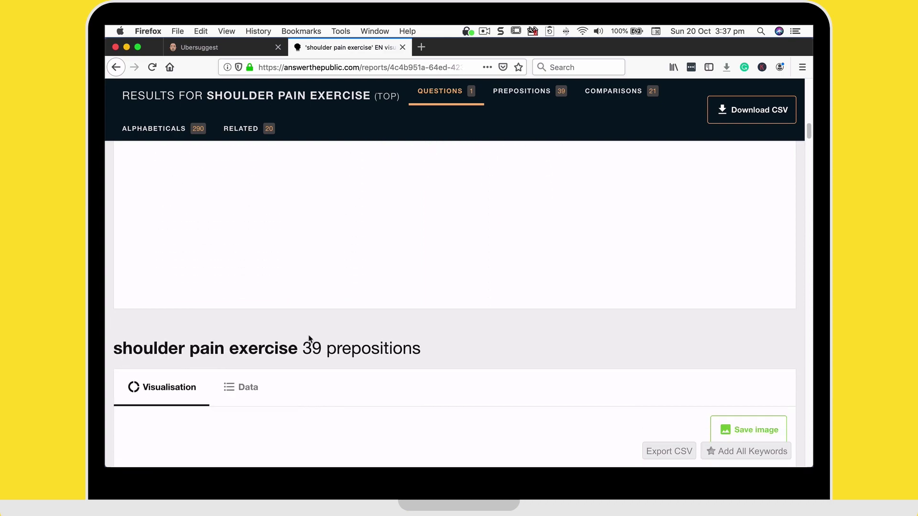
# Examine the prepositions wheel for "shoulder pain exercise", including the "for", "with", "can", "without" and "to" branches.
pyautogui.scroll(-5, 308, 339)
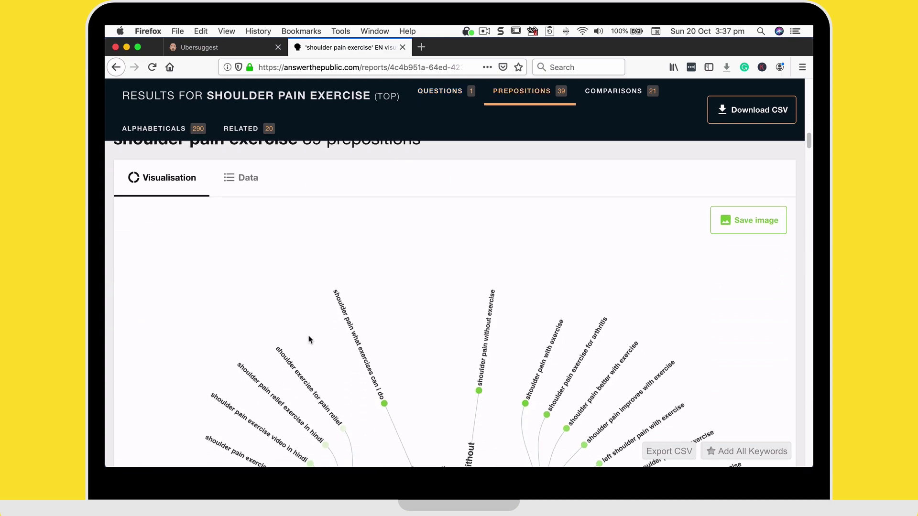
pyautogui.scroll(-3, 310, 339)
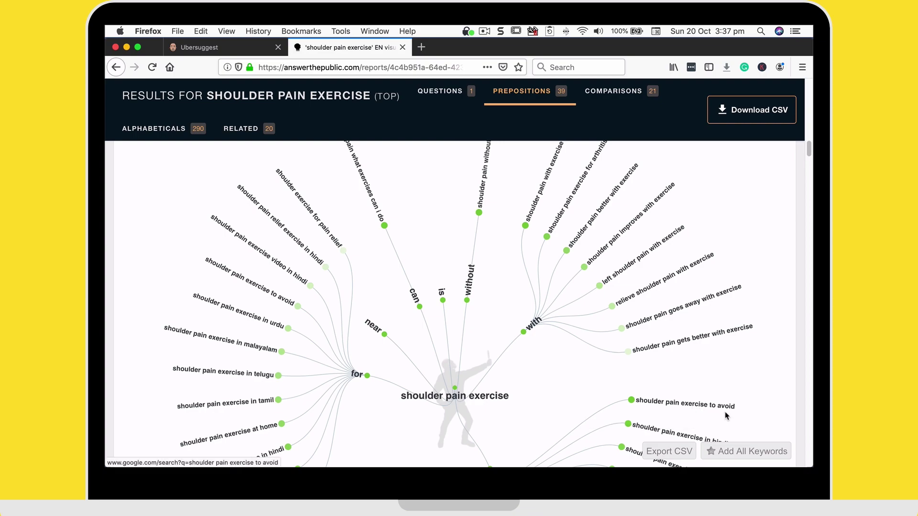
pyautogui.scroll(-5, 726, 416)
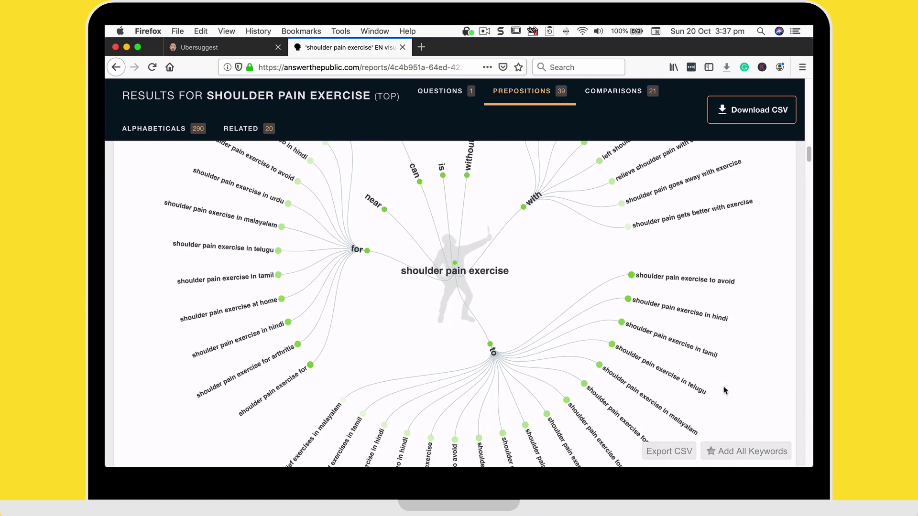
pyautogui.scroll(-4, 726, 366)
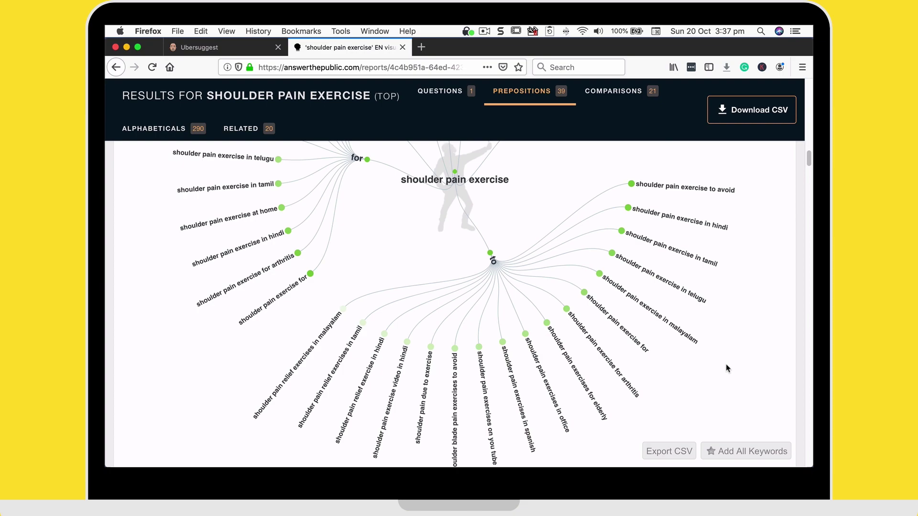
pyautogui.scroll(3, 726, 368)
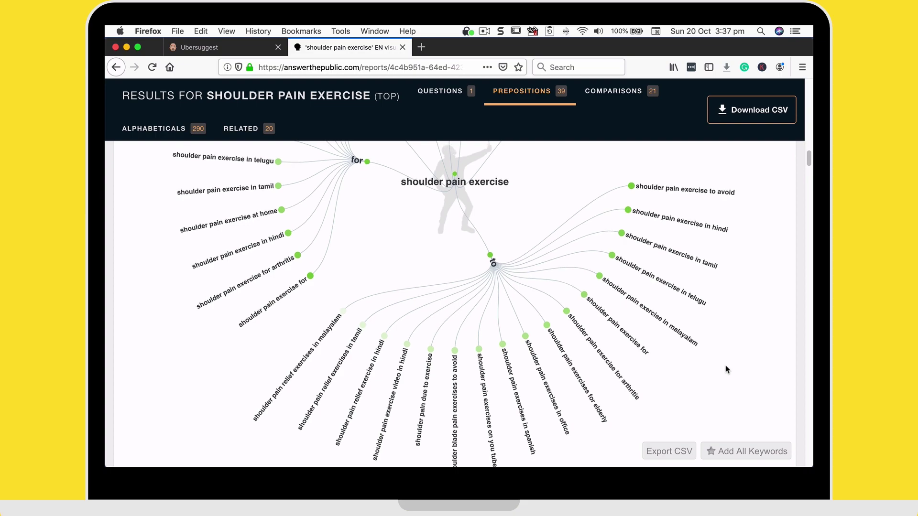
pyautogui.scroll(1, 225, 304)
pyautogui.scroll(6, 225, 304)
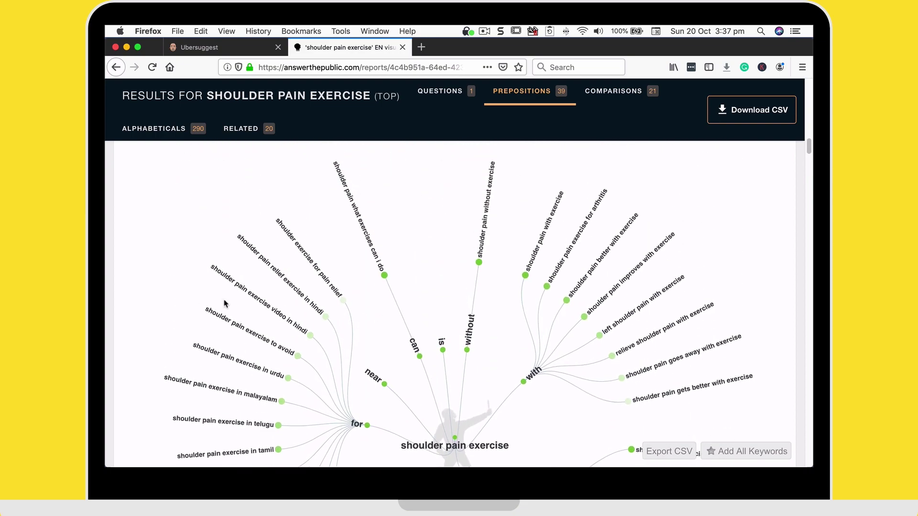
pyautogui.scroll(4, 225, 304)
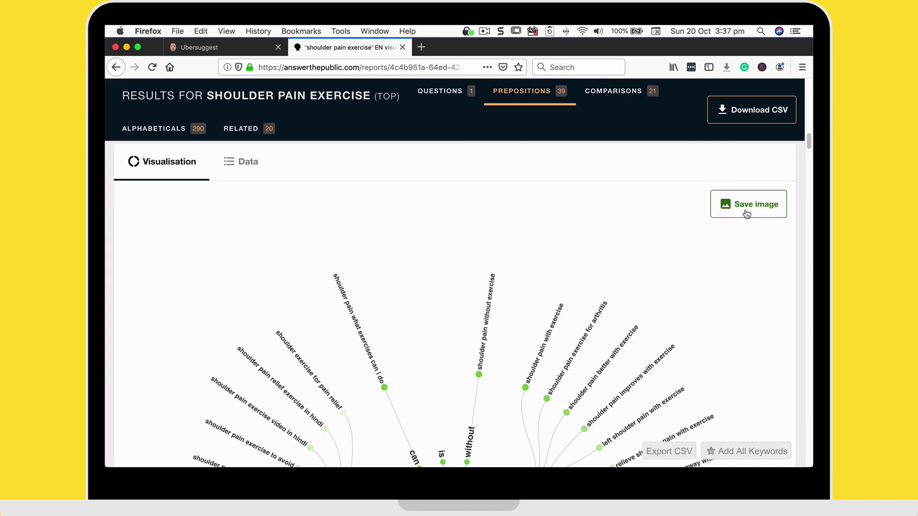
pyautogui.scroll(-4, 600, 313)
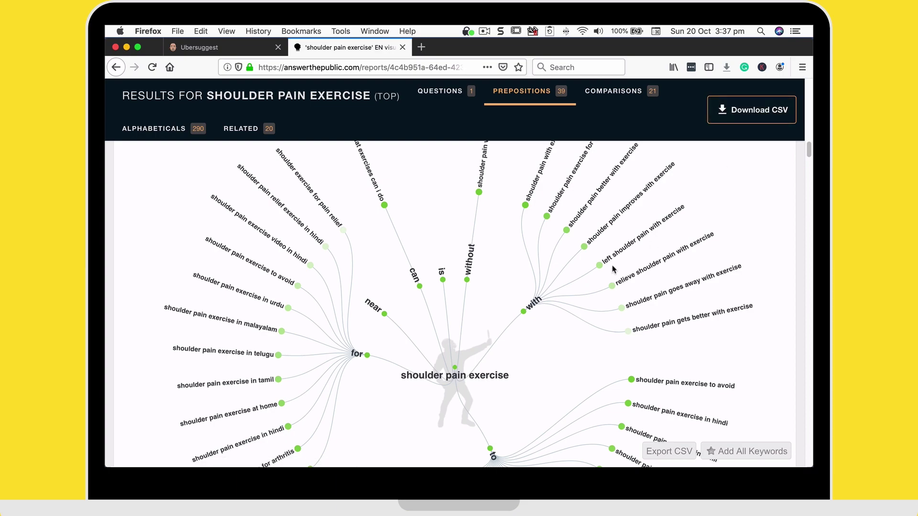
pyautogui.scroll(-1, 565, 296)
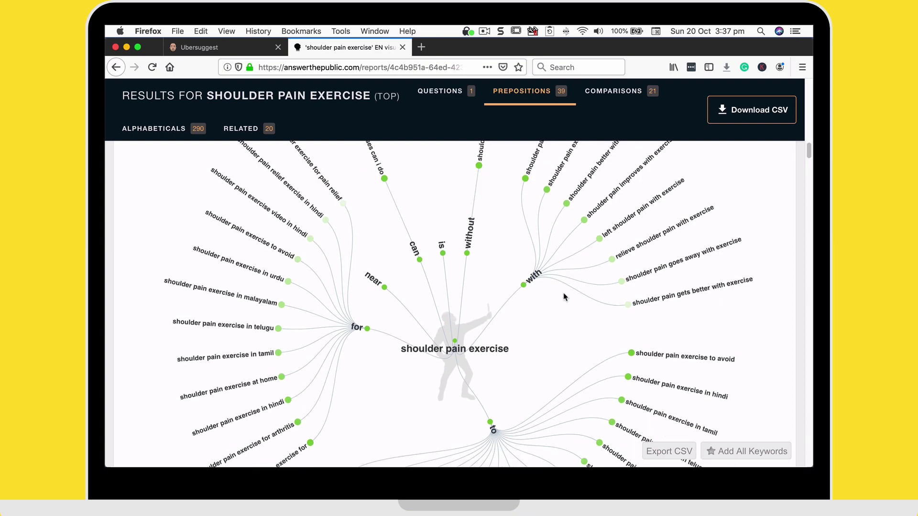
# Examine the comparisons wheel for "shoulder pain exercise", including the "vs", "versus", "or", "like" and "and" branches.
pyautogui.scroll(-10, 563, 293)
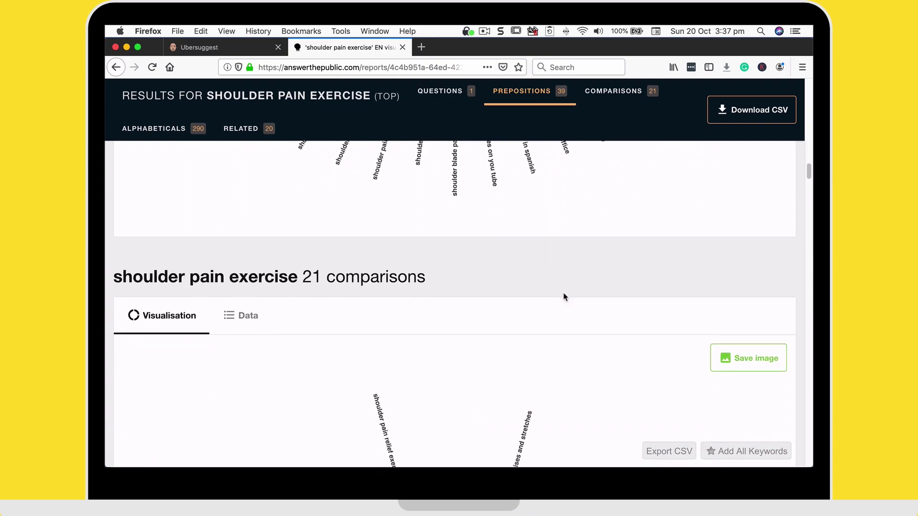
pyautogui.scroll(-3, 563, 292)
pyautogui.scroll(-4, 564, 293)
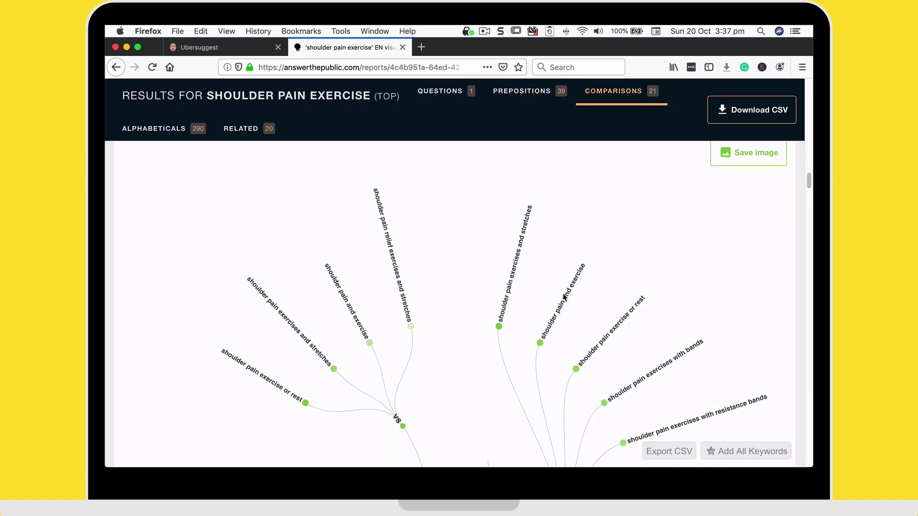
pyautogui.scroll(-1, 564, 297)
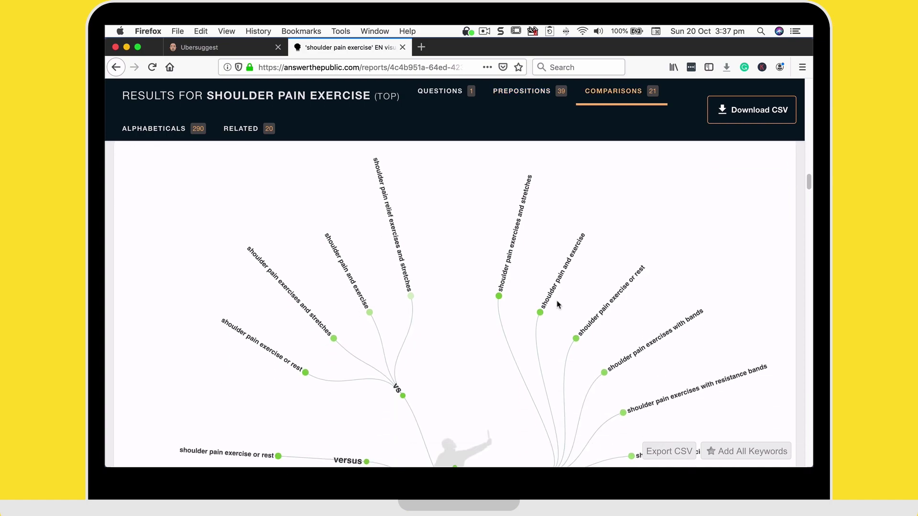
pyautogui.scroll(-4, 586, 283)
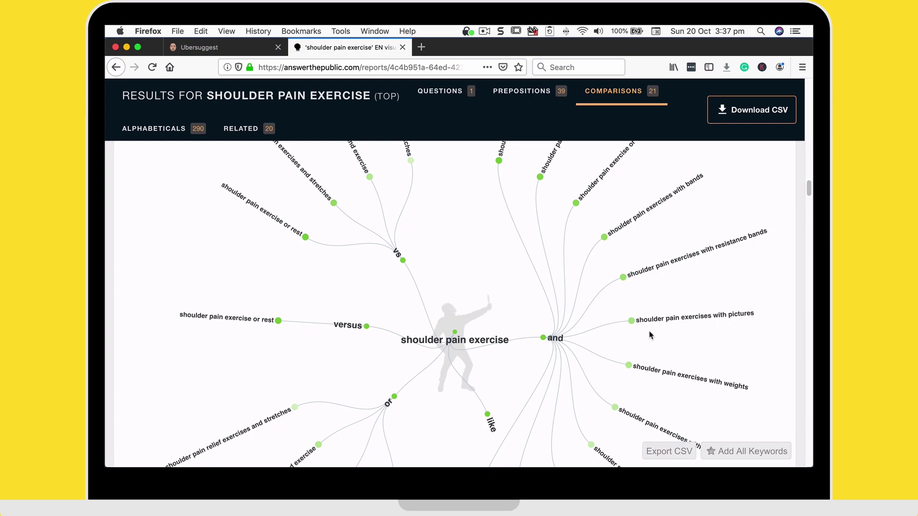
pyautogui.scroll(-4, 739, 325)
pyautogui.scroll(1, 388, 321)
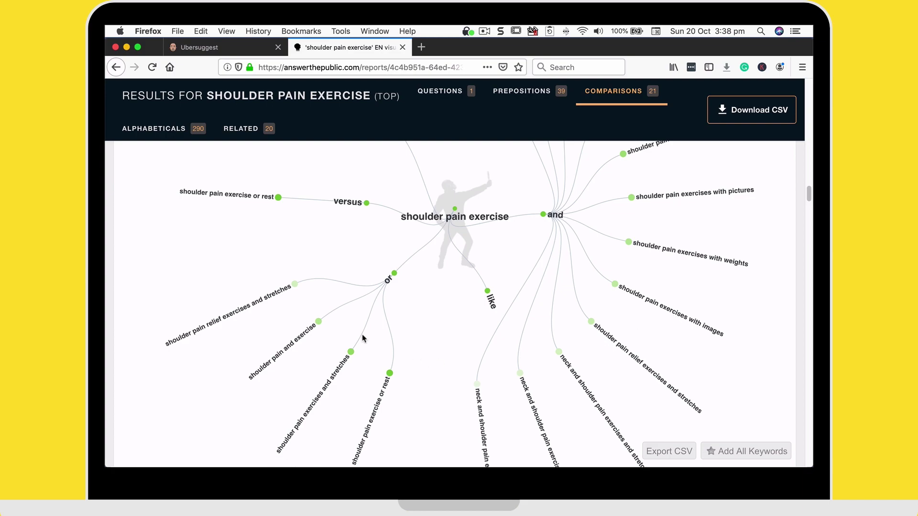
pyautogui.scroll(-6, 252, 297)
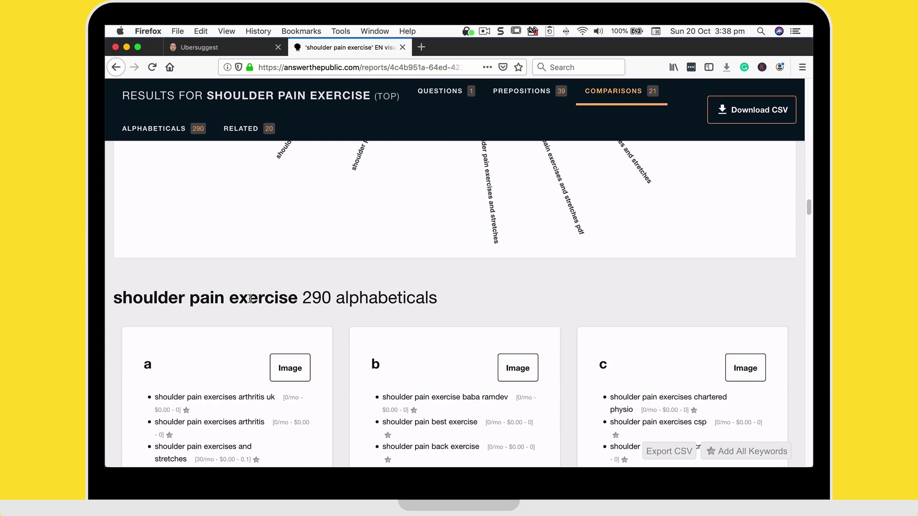
pyautogui.scroll(6, 250, 299)
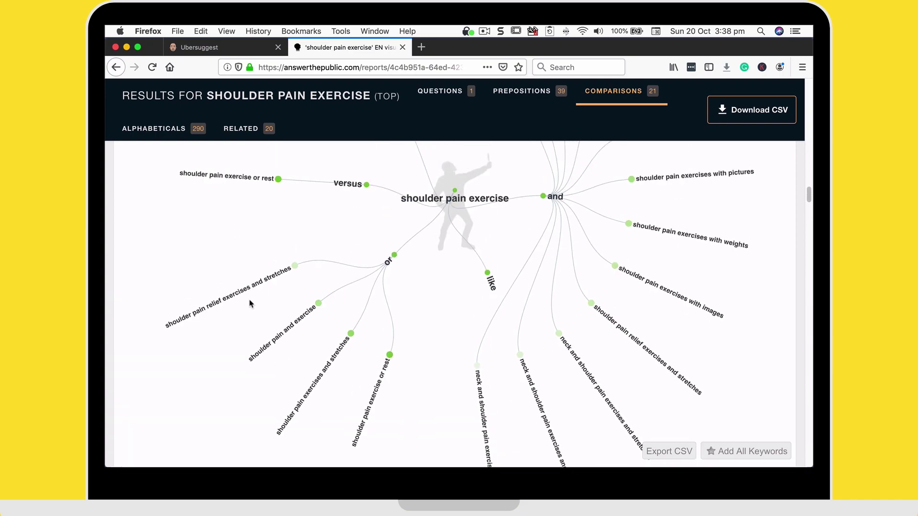
# Browse the alphabetical keyword lists for "shoulder pain exercise" from letter a to p, checking the volume, CPC and competition beside each phrase.
pyautogui.scroll(-6, 249, 301)
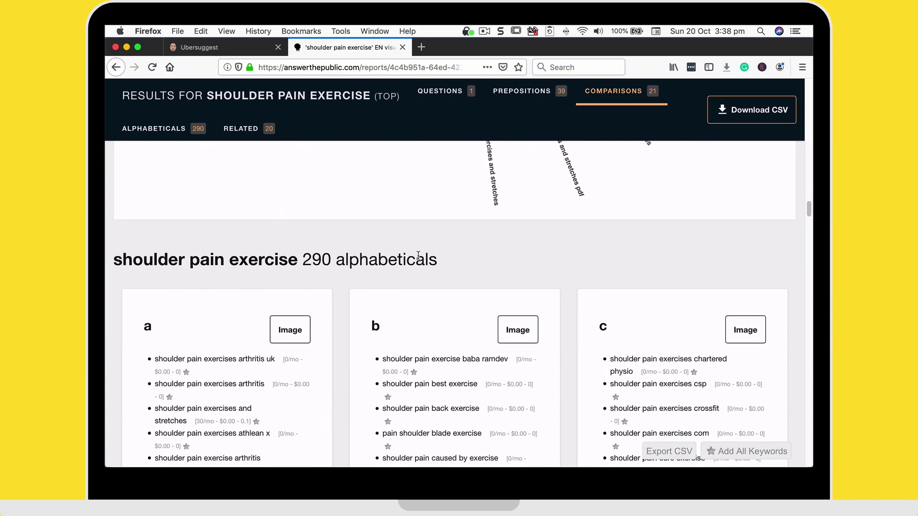
pyautogui.scroll(-1, 202, 287)
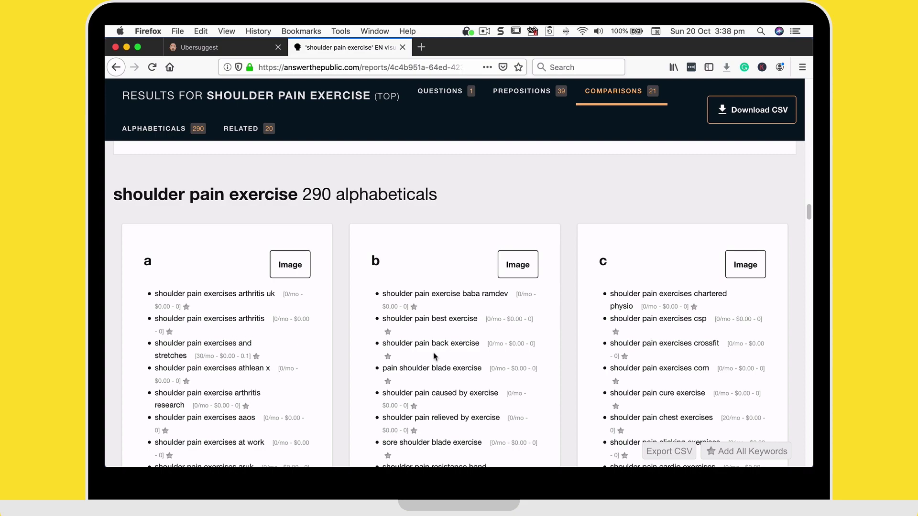
pyautogui.scroll(-1, 441, 358)
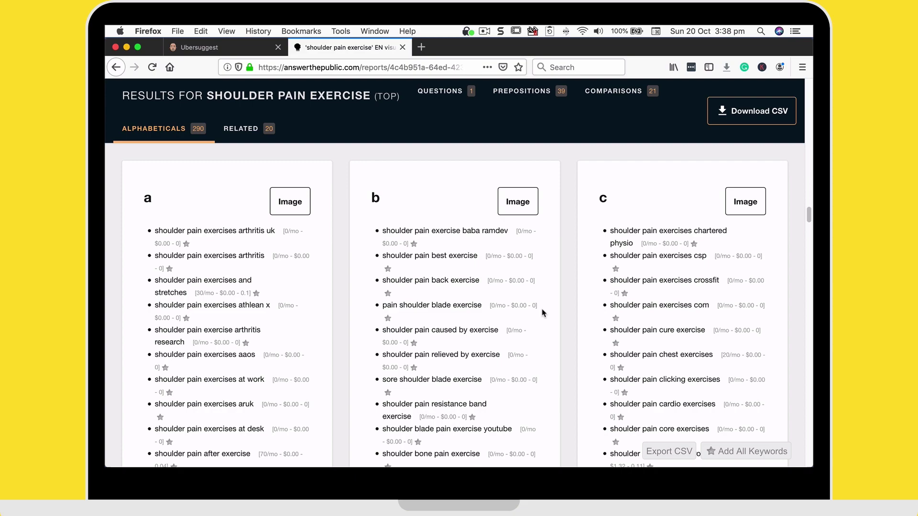
pyautogui.scroll(-5, 543, 312)
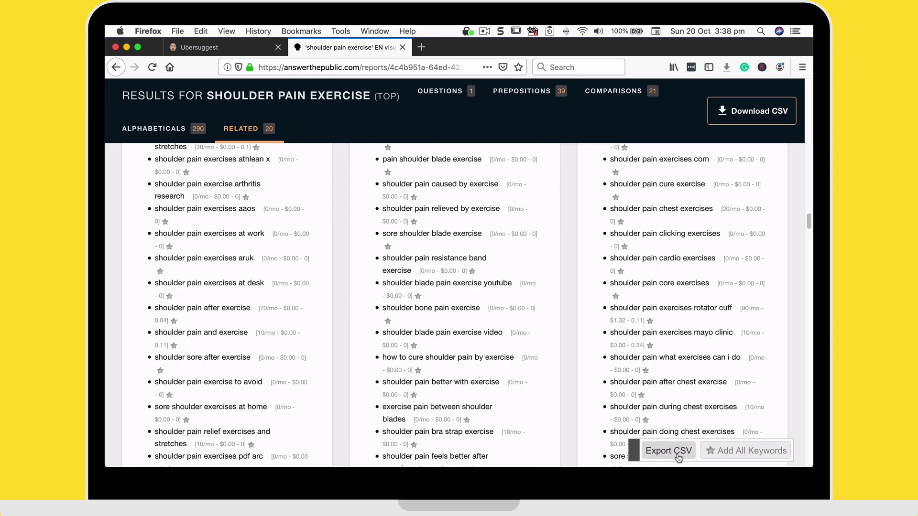
pyautogui.scroll(-10, 623, 412)
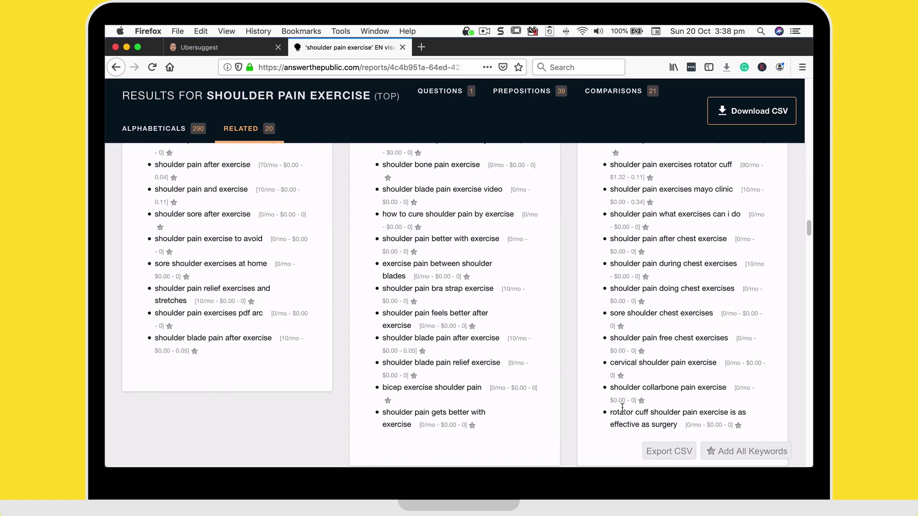
pyautogui.scroll(-10, 624, 411)
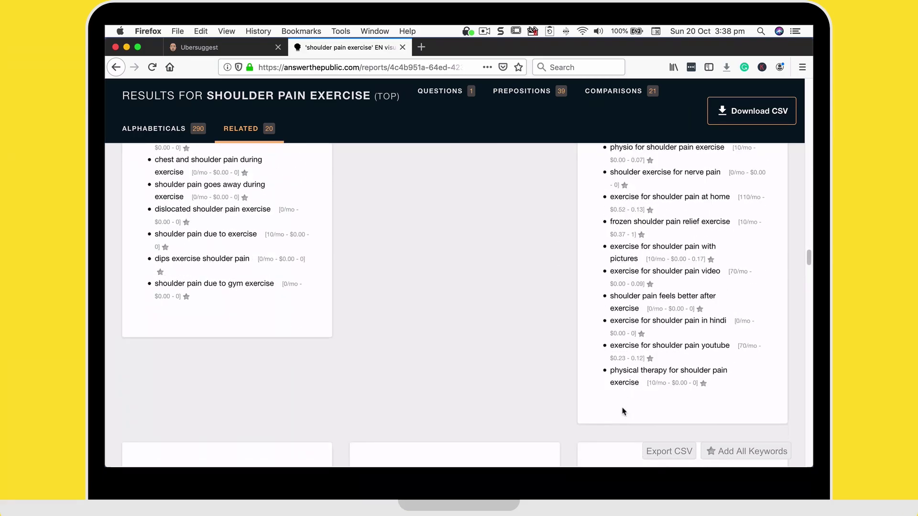
pyautogui.scroll(-5, 301, 365)
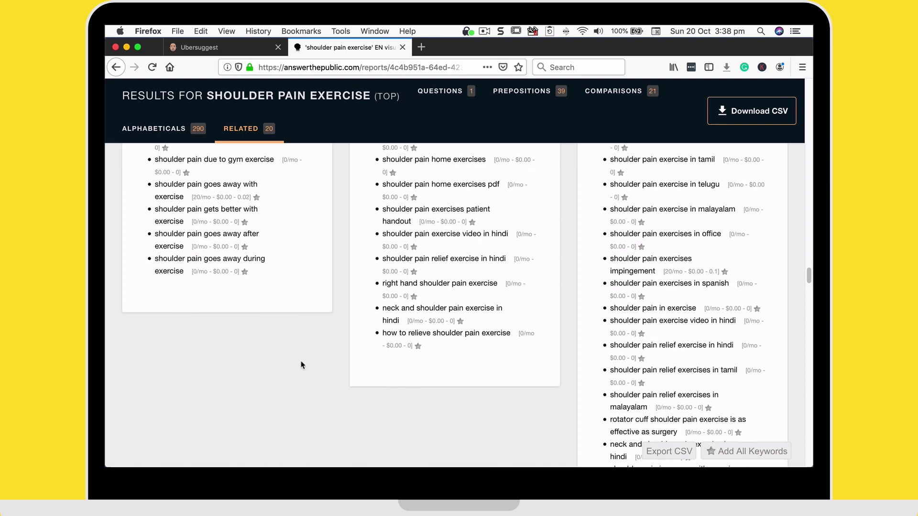
pyautogui.scroll(-10, 302, 364)
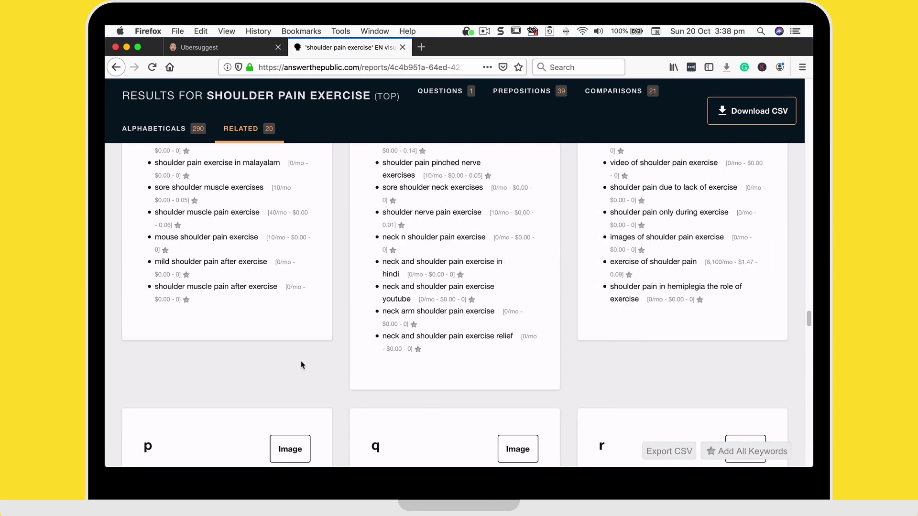
# Browse the remaining alphabetical keyword lists from p to z, and look over the related-terms wheel for "shoulder pain exercise".
pyautogui.scroll(-5, 301, 364)
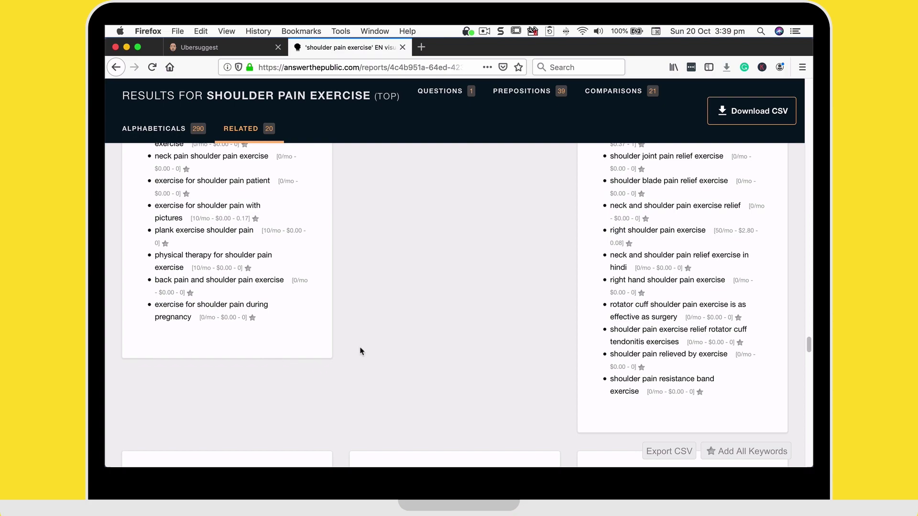
pyautogui.scroll(-8, 360, 352)
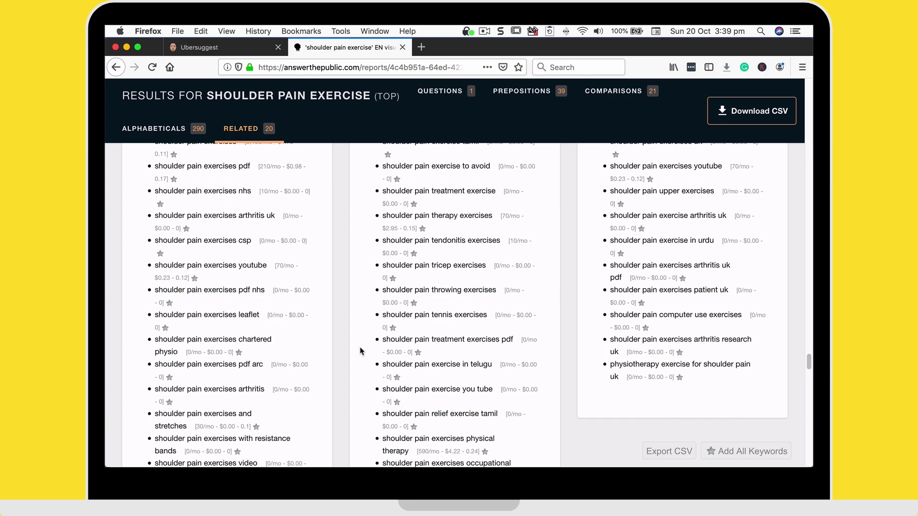
pyautogui.scroll(-15, 361, 352)
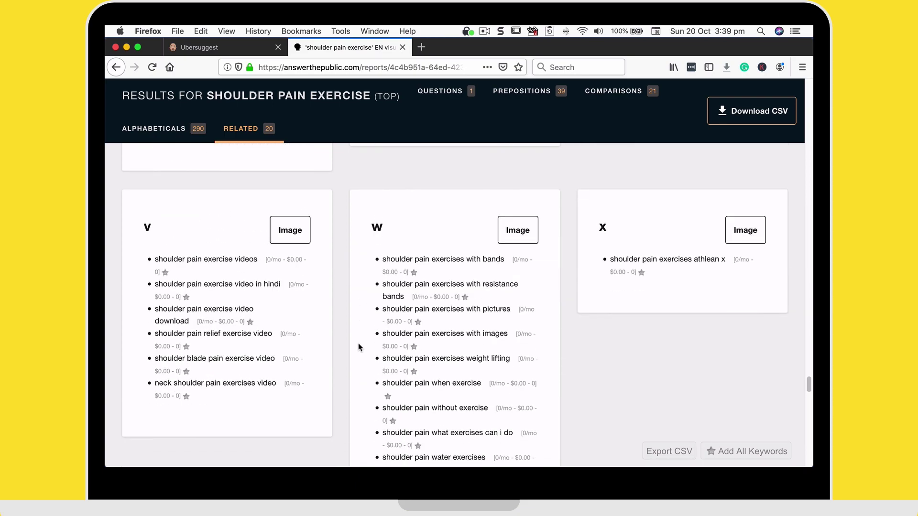
pyautogui.scroll(-10, 360, 347)
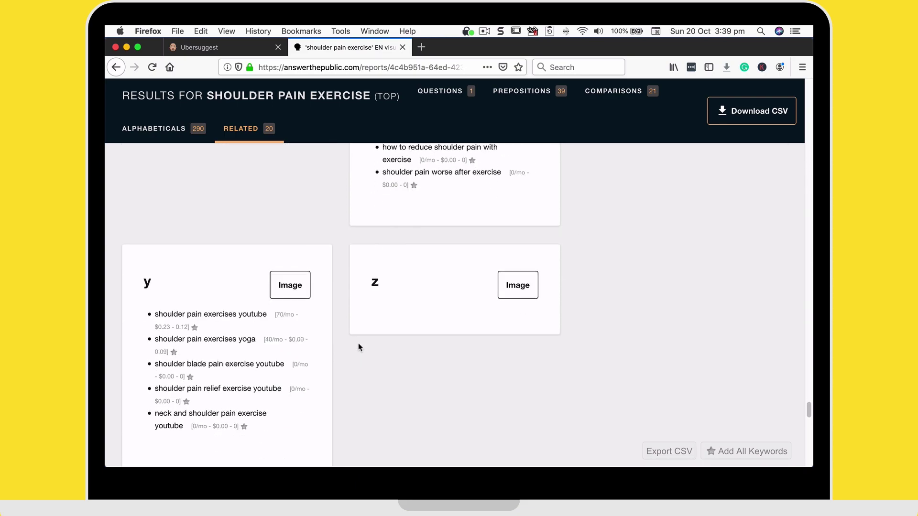
pyautogui.scroll(-10, 361, 347)
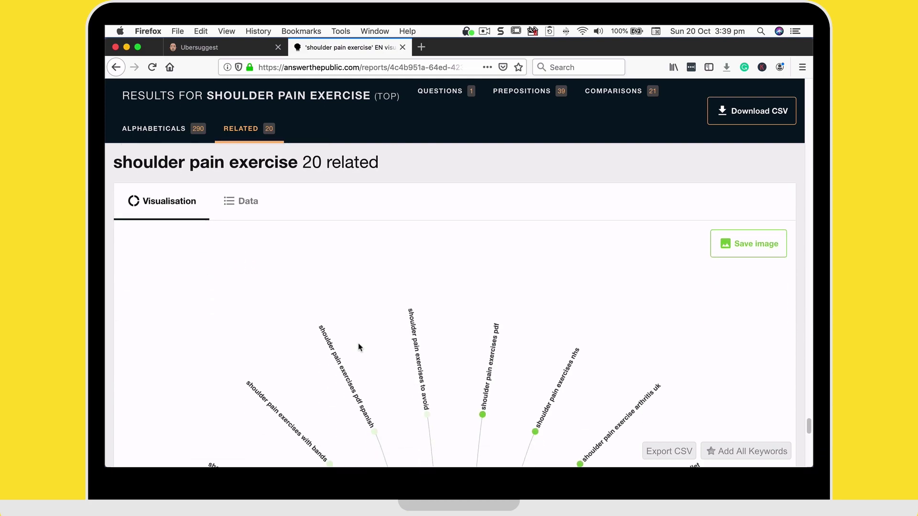
pyautogui.scroll(-5, 360, 346)
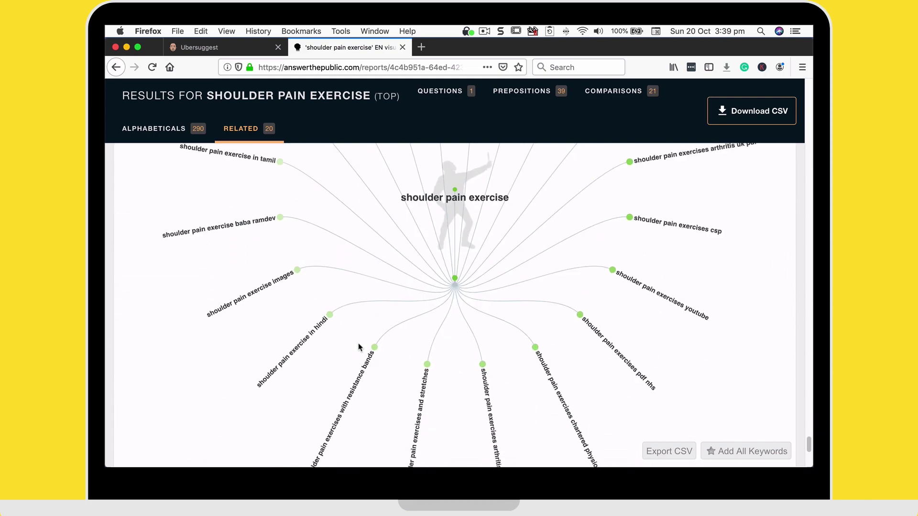